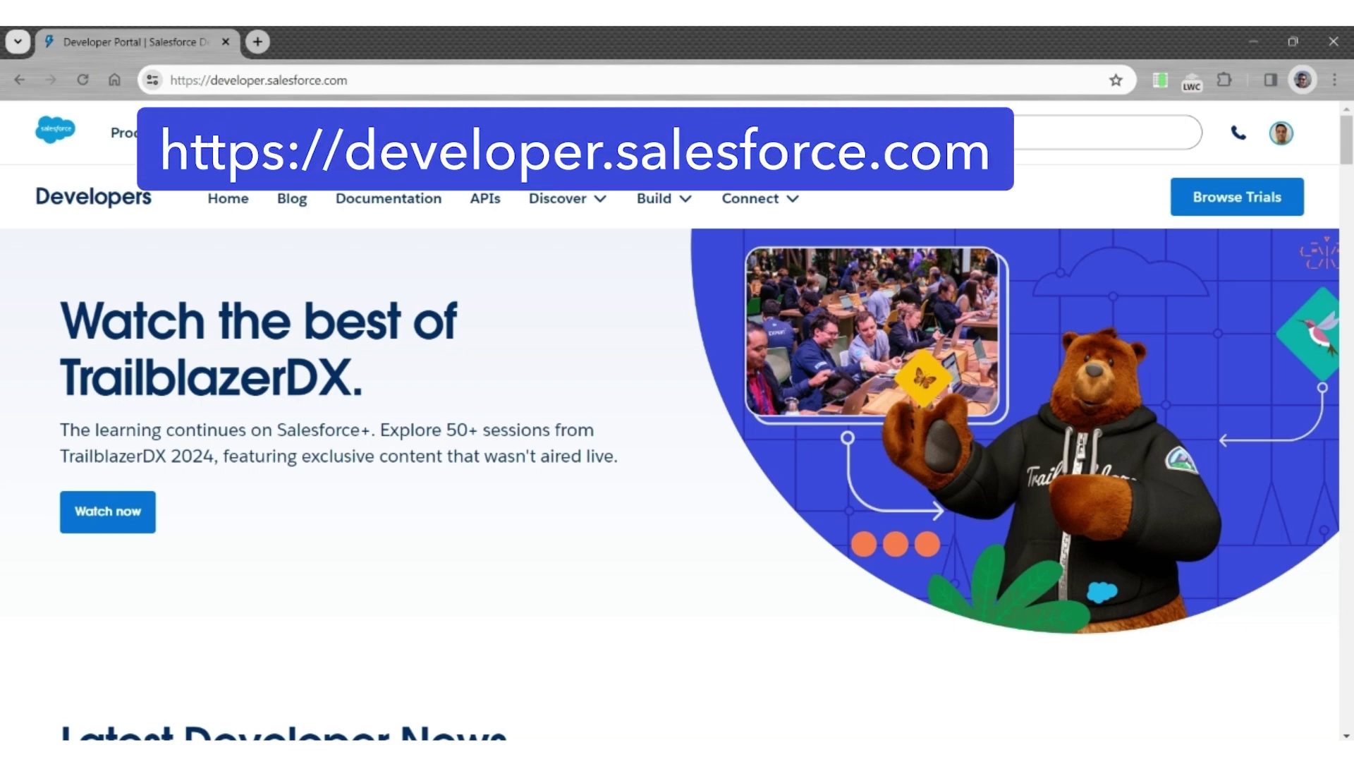
# Step: From Browse All Trials, open the Loyalty Management card's Free Trial vs Base Trial comparison
pyautogui.click(1236, 198)
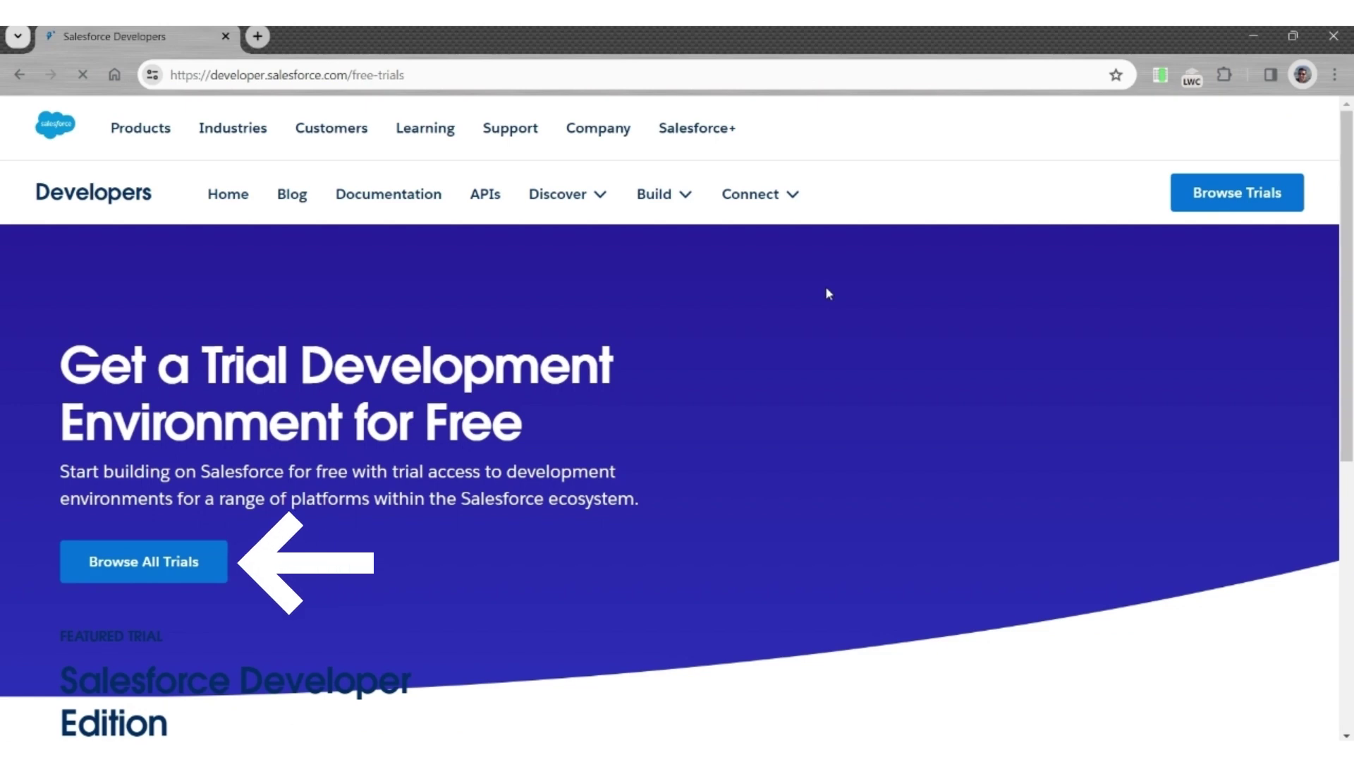
pyautogui.click(131, 567)
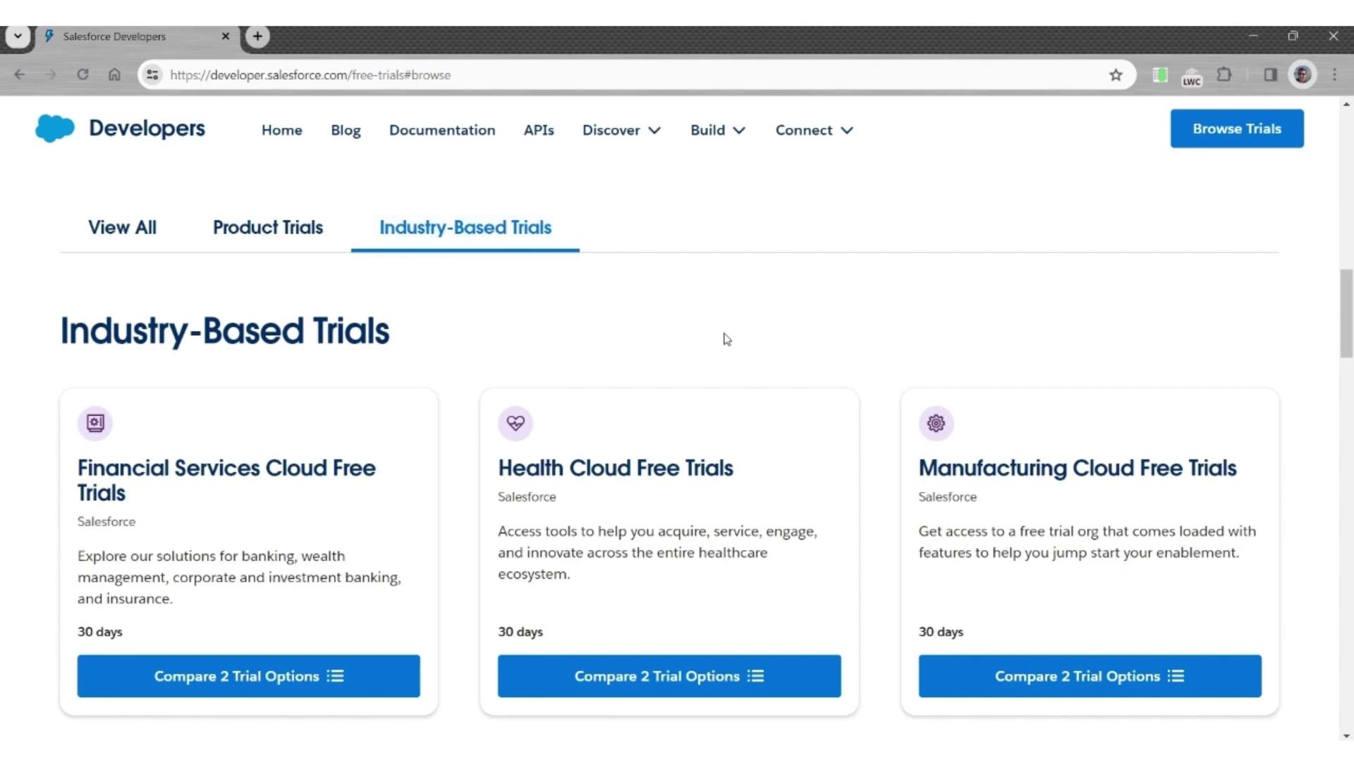
pyautogui.scroll(-6, 727, 340)
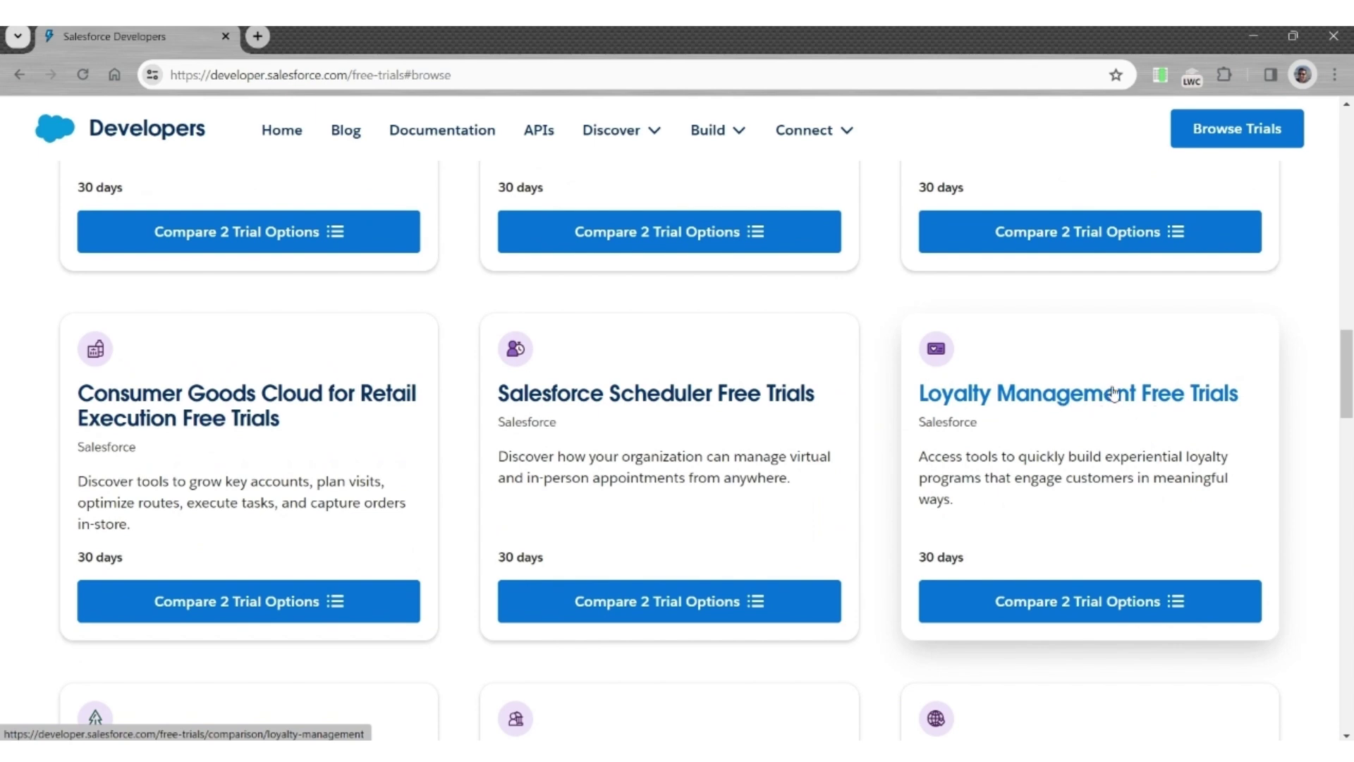
pyautogui.click(1087, 612)
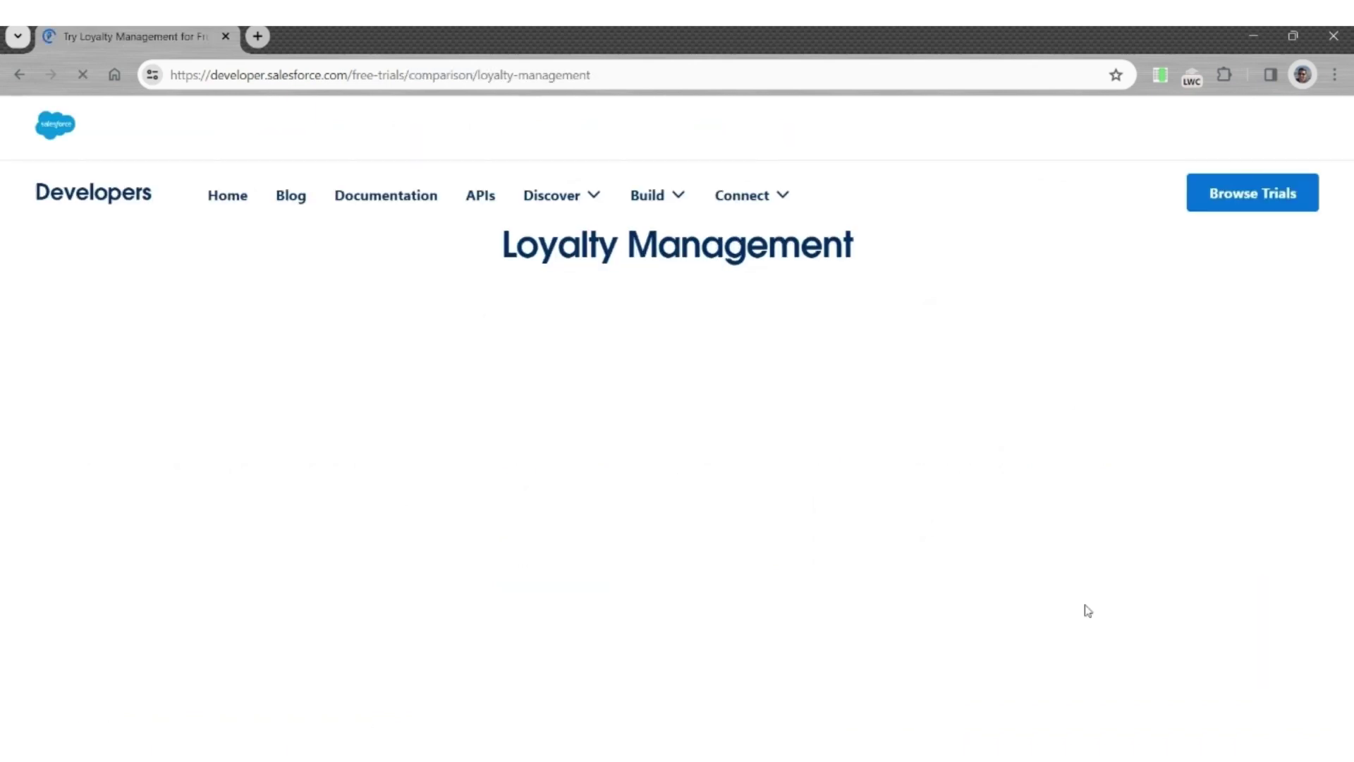
pyautogui.scroll(-6, 482, 387)
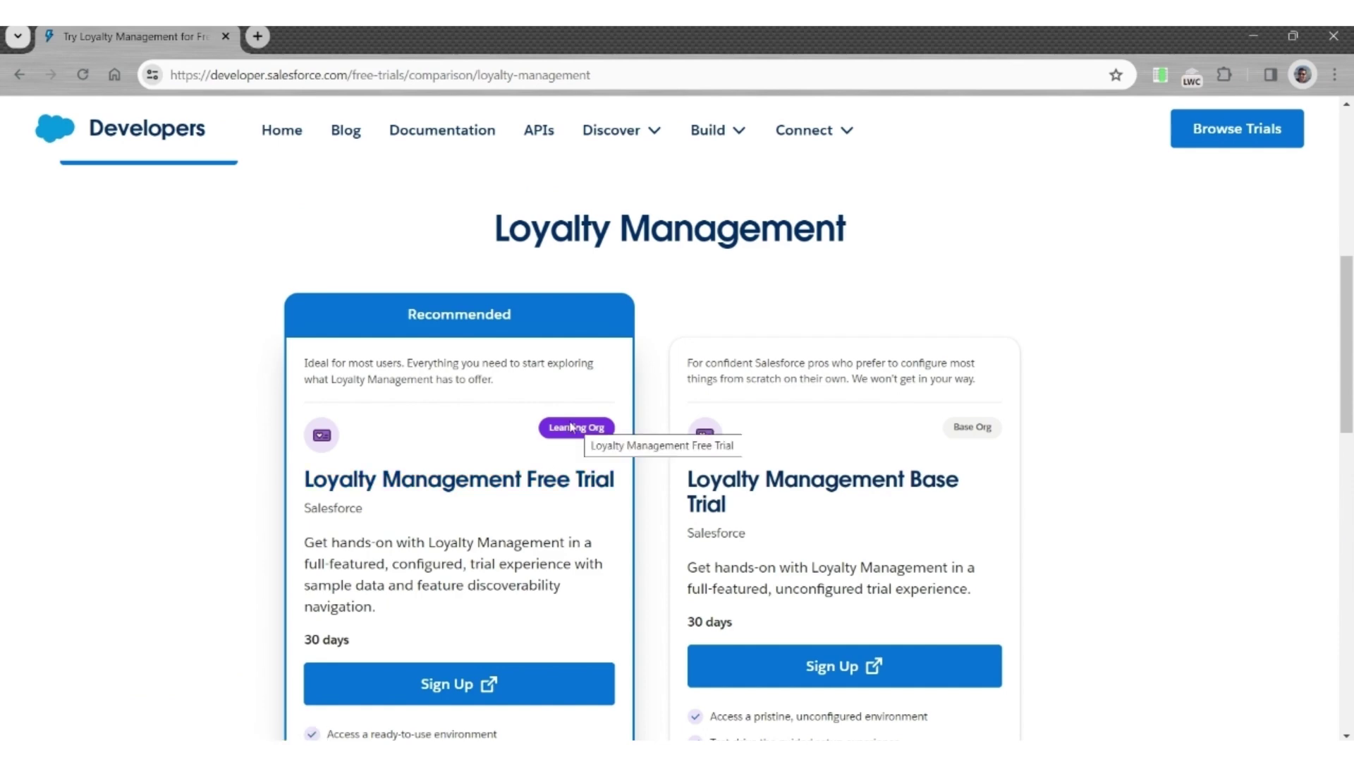
pyautogui.scroll(-3, 124, 510)
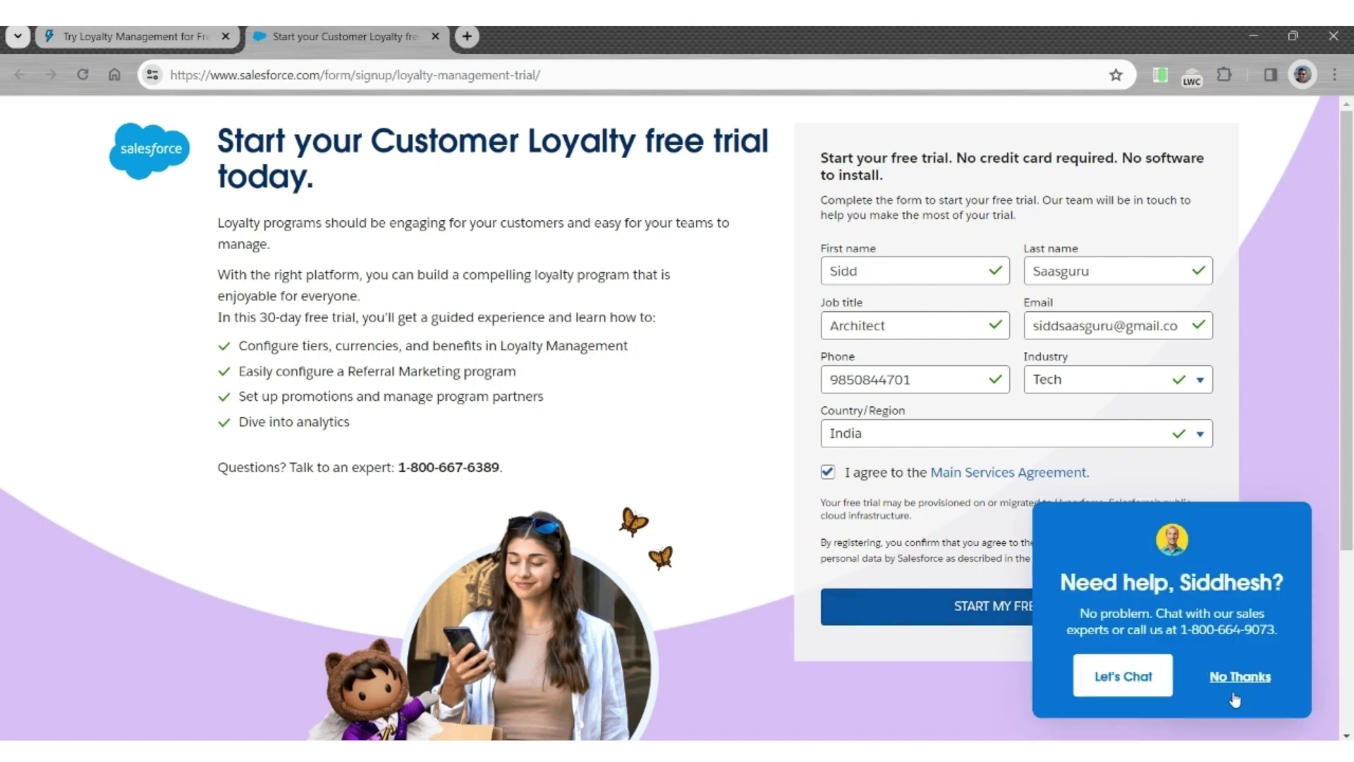
# Step: Decline the chat help offer with No Thanks on the Customer Loyalty trial page
pyautogui.click(1241, 678)
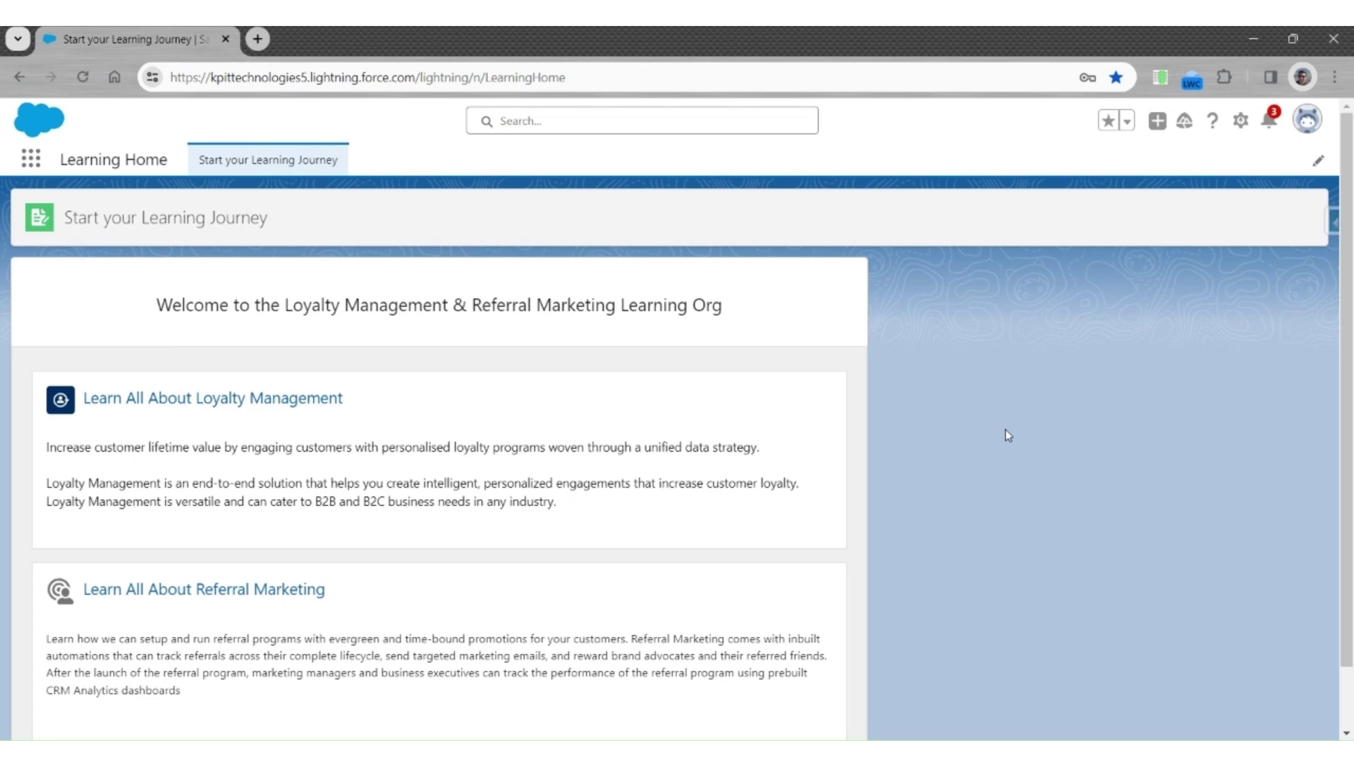
# Step: Open the gear Setup menu from the trial org's Learning Home header
pyautogui.click(1240, 122)
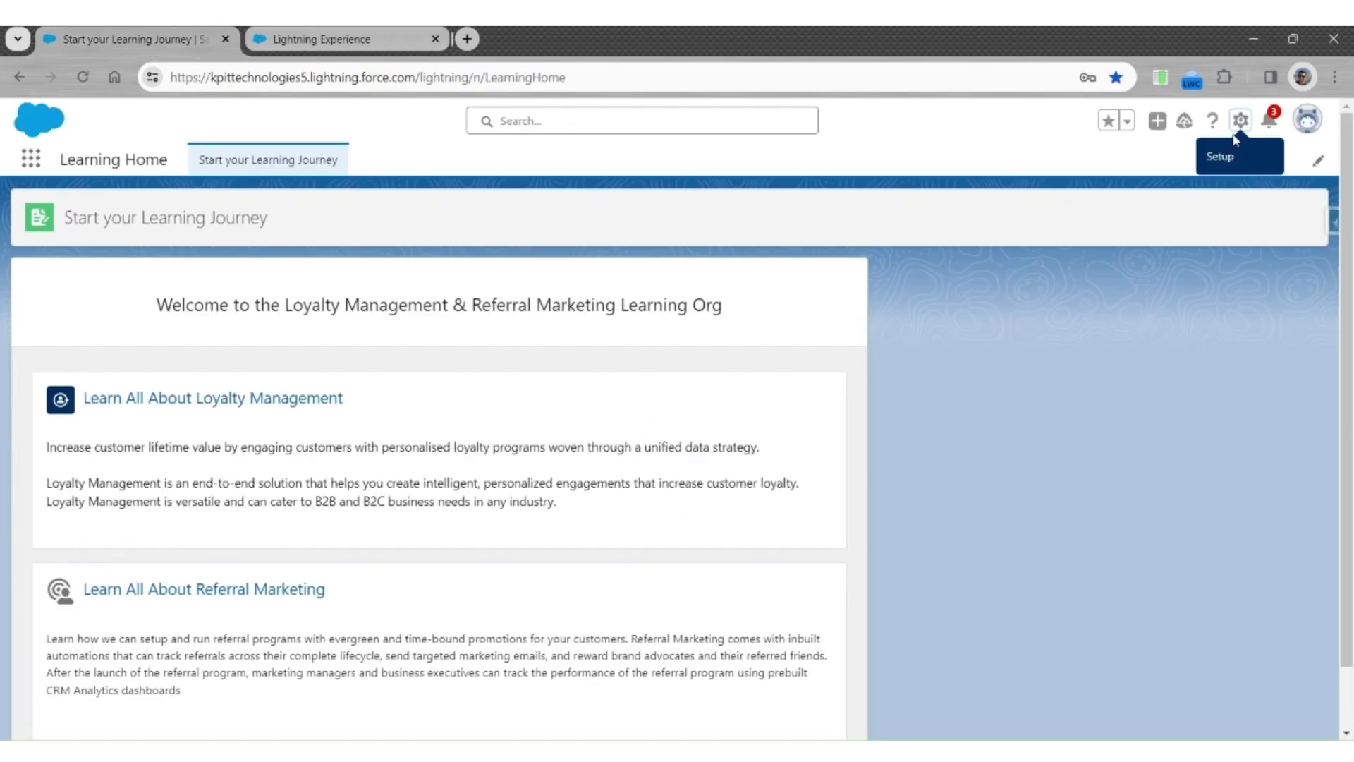
pyautogui.click(1242, 121)
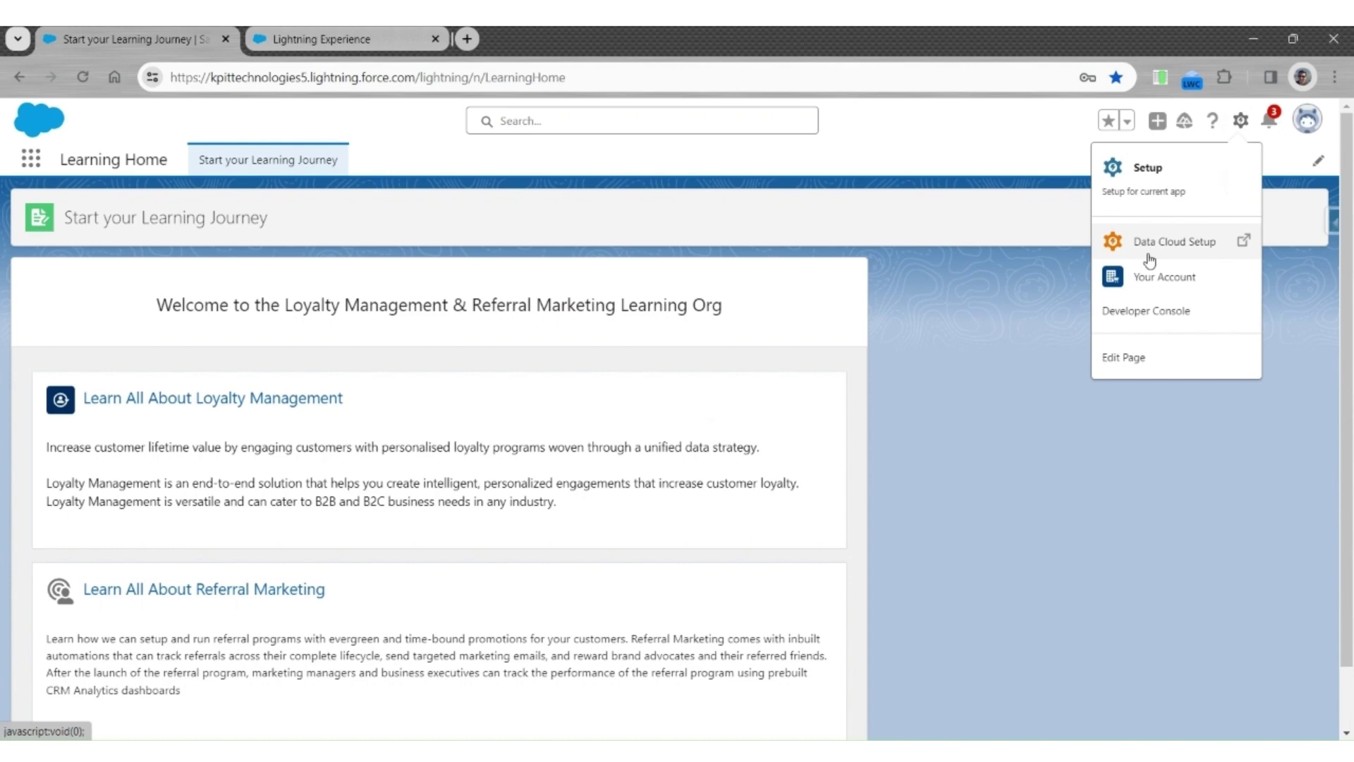
# Step: Verify all four Data Cloud setup steps are ticked, then return to the Learning Home tab
pyautogui.click(378, 35)
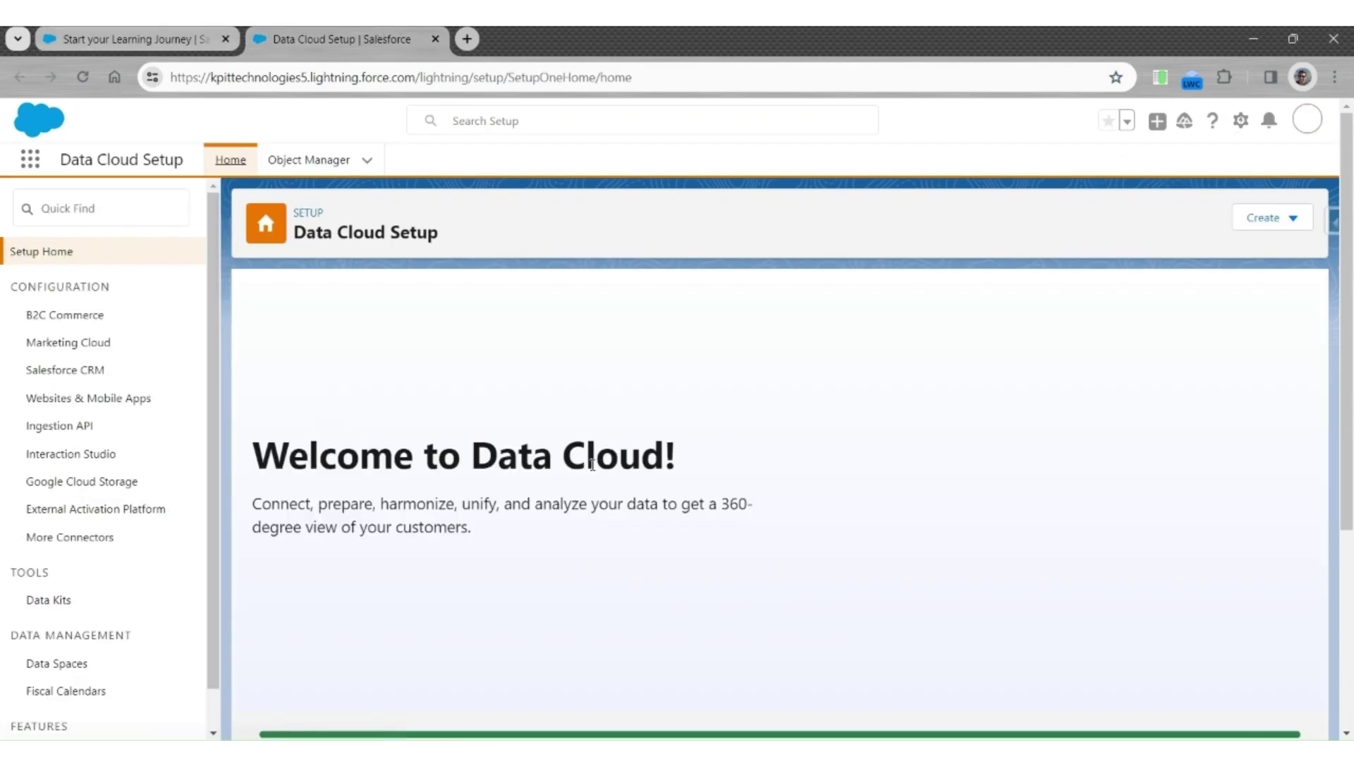
pyautogui.scroll(-4, 590, 462)
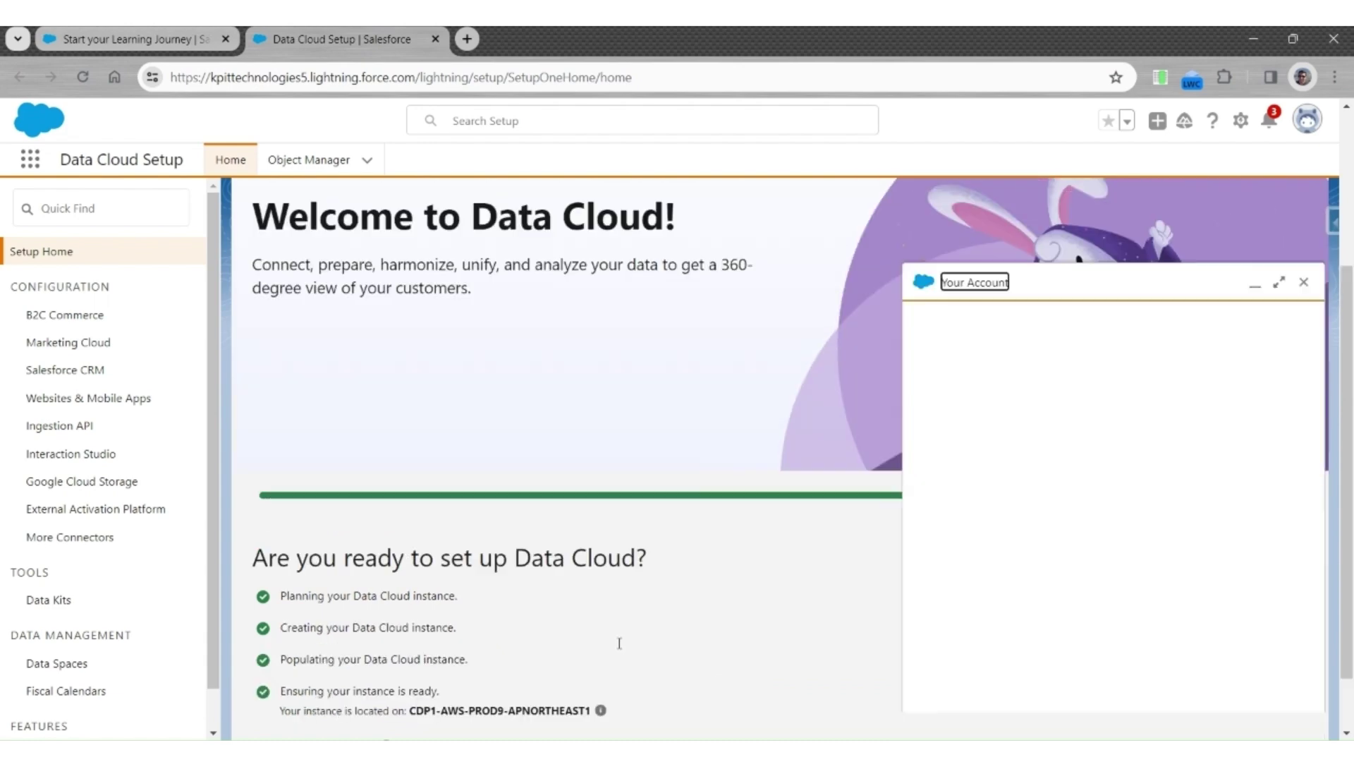
pyautogui.click(120, 44)
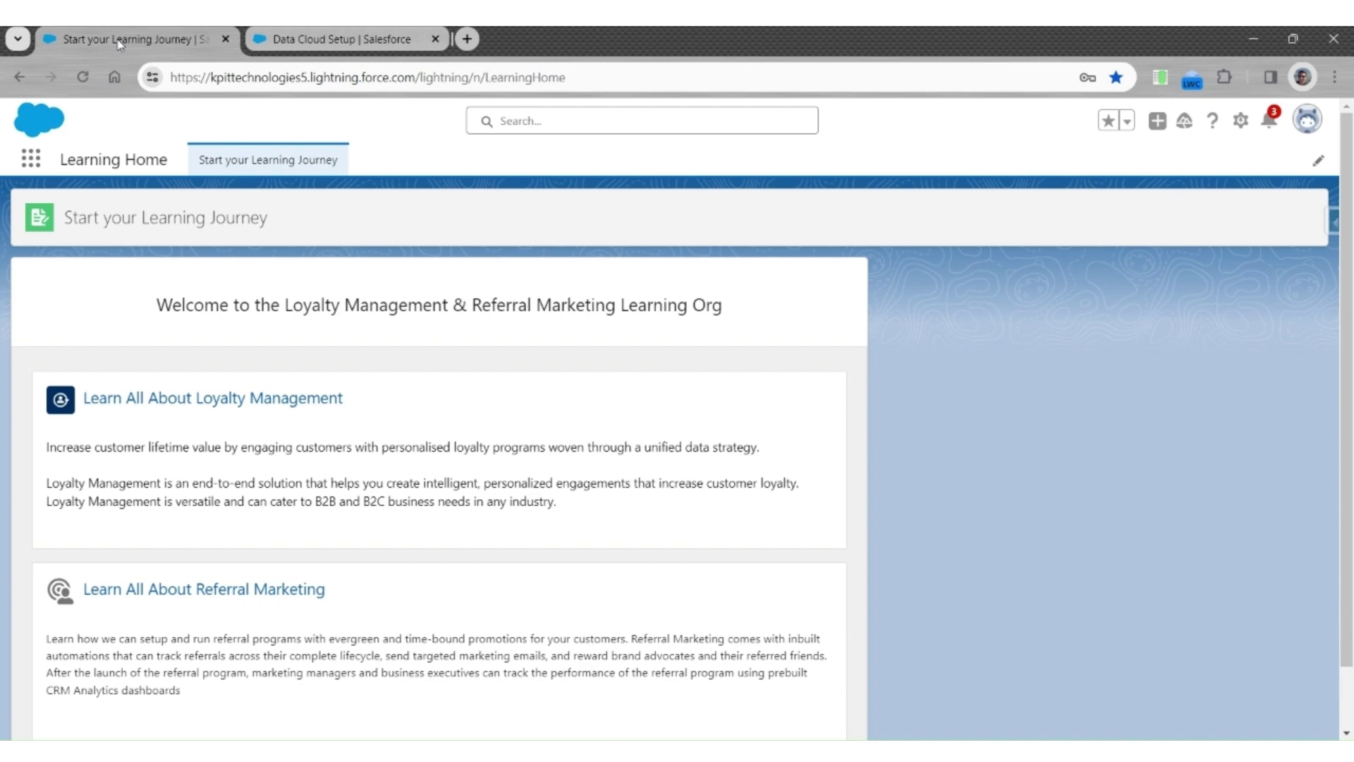
pyautogui.click(1241, 120)
# Step: Open the Data Cloud Salesforce Connector permission set from Setup's Permission Sets page
pyautogui.click(1183, 167)
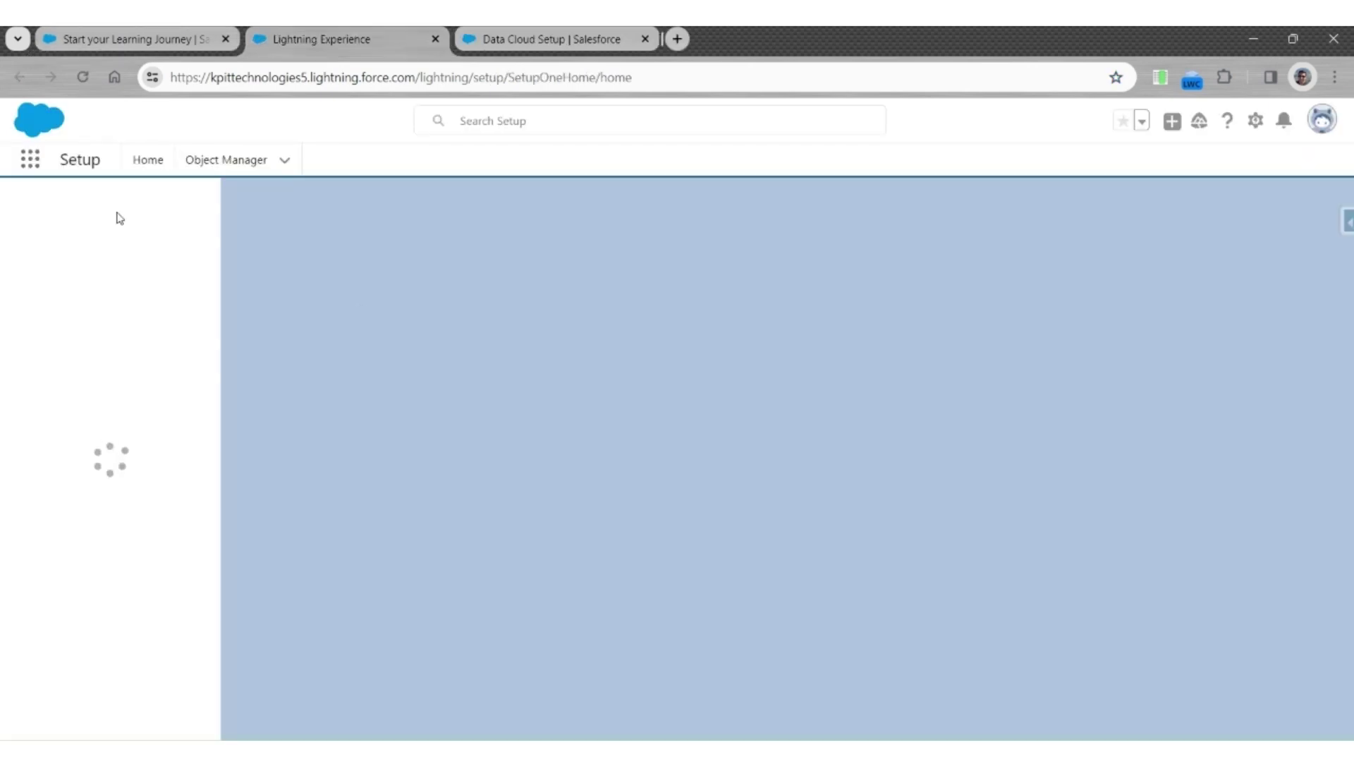
pyautogui.click(117, 209)
pyautogui.write('permission set')
pyautogui.click(106, 308)
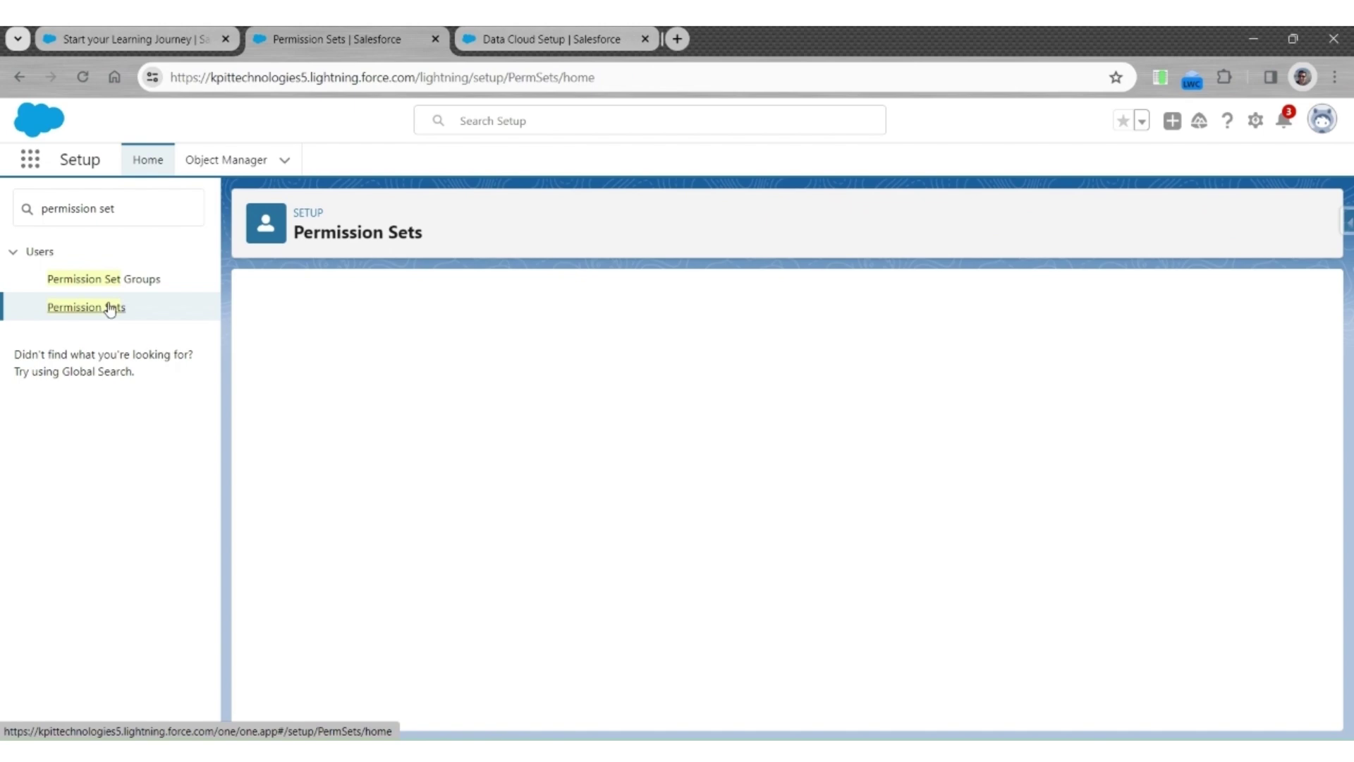
pyautogui.scroll(-3, 557, 538)
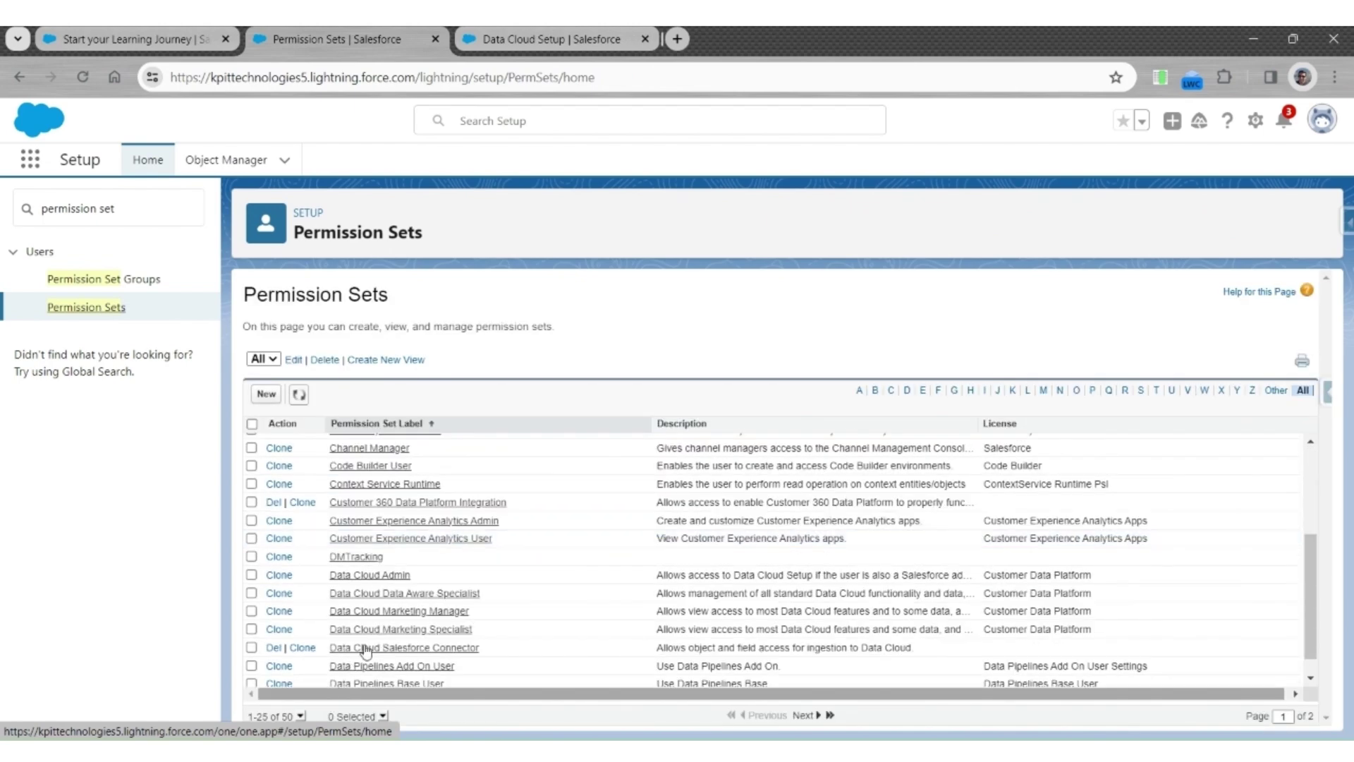
pyautogui.click(400, 652)
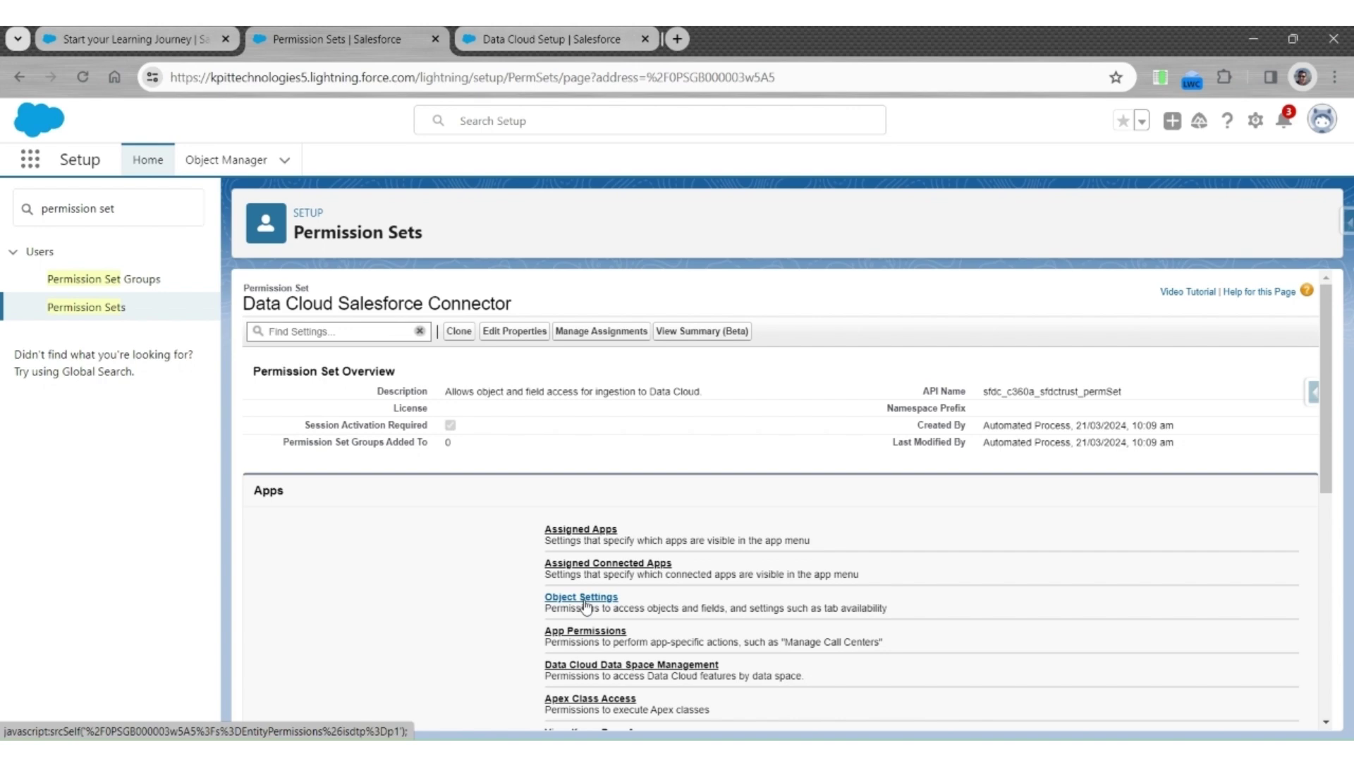
# Step: Find and open the Contacts object settings within the connector permission set
pyautogui.click(585, 598)
pyautogui.click(332, 331)
pyautogui.write('Contac')
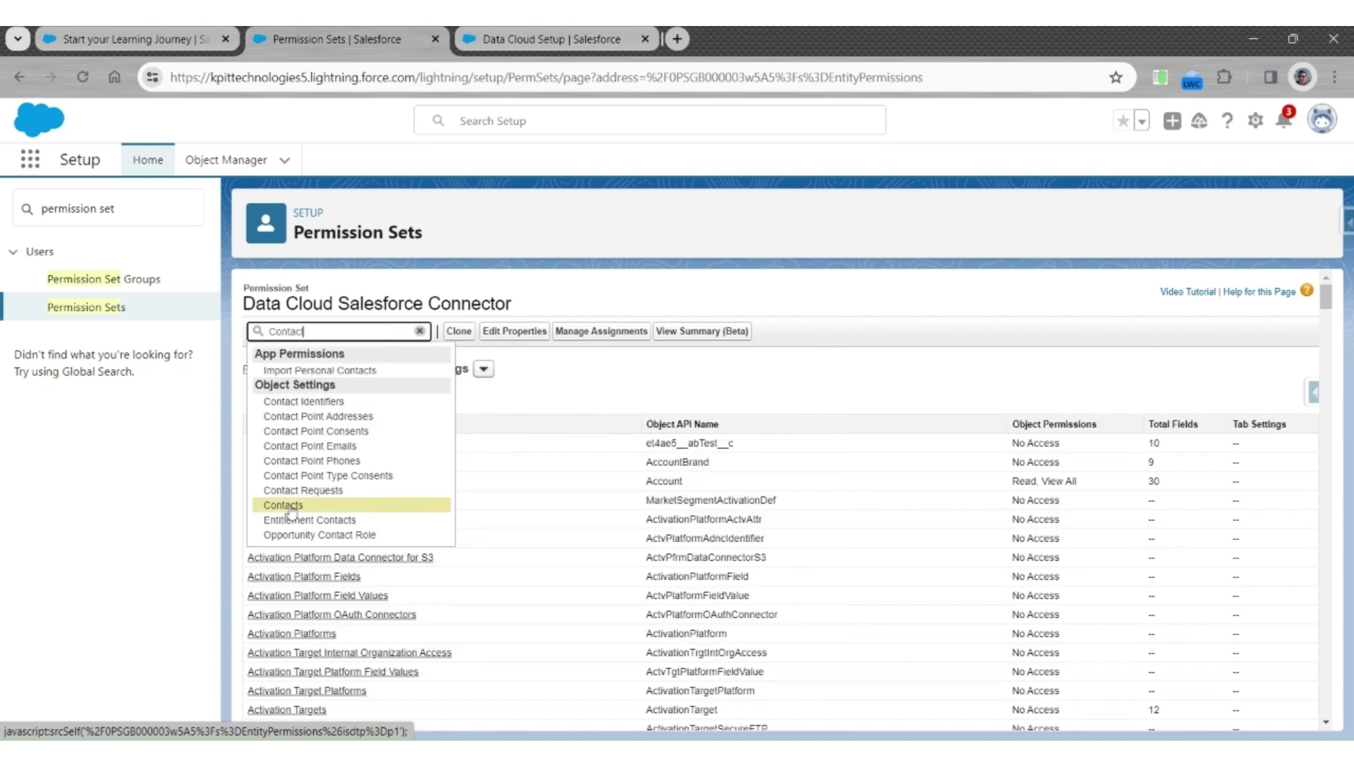
pyautogui.click(289, 506)
pyautogui.moveTo(271, 546); pyautogui.dragTo(341, 558)
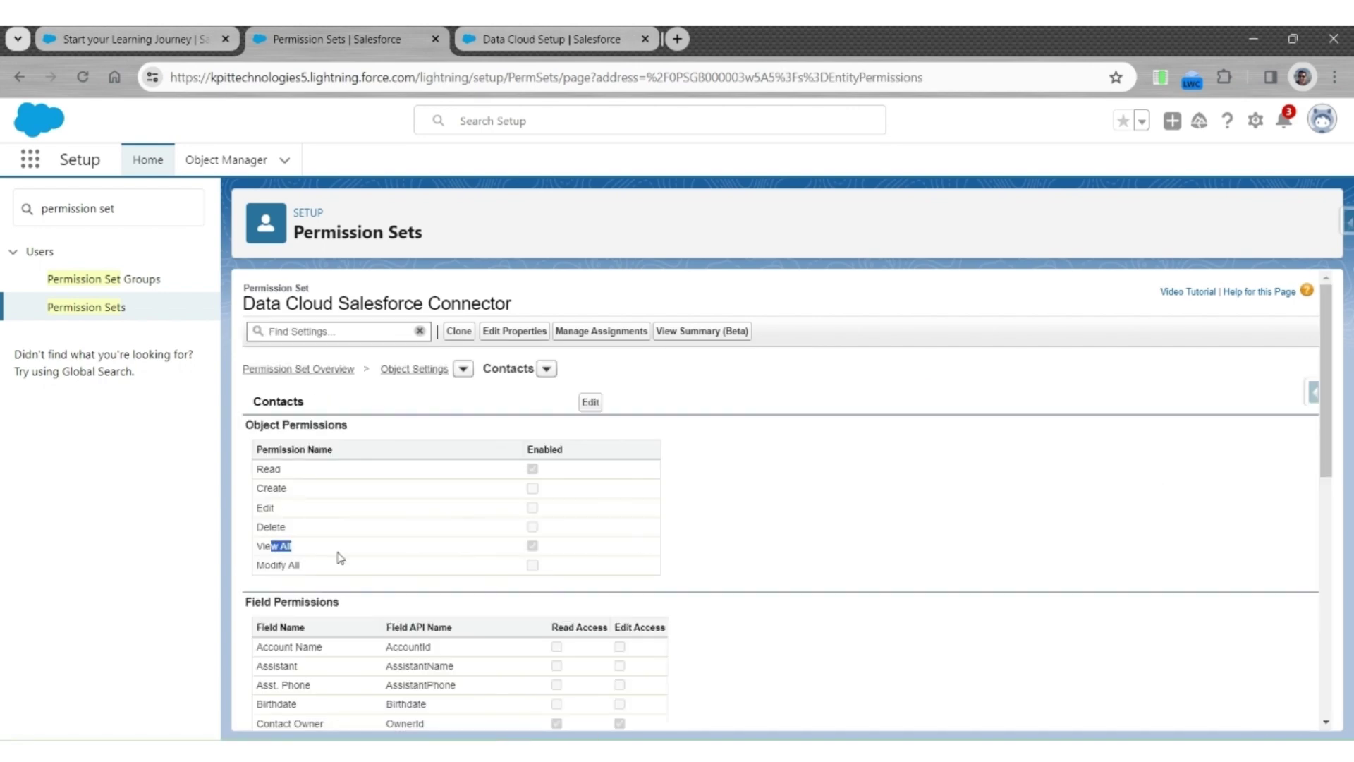
pyautogui.scroll(-8, 829, 516)
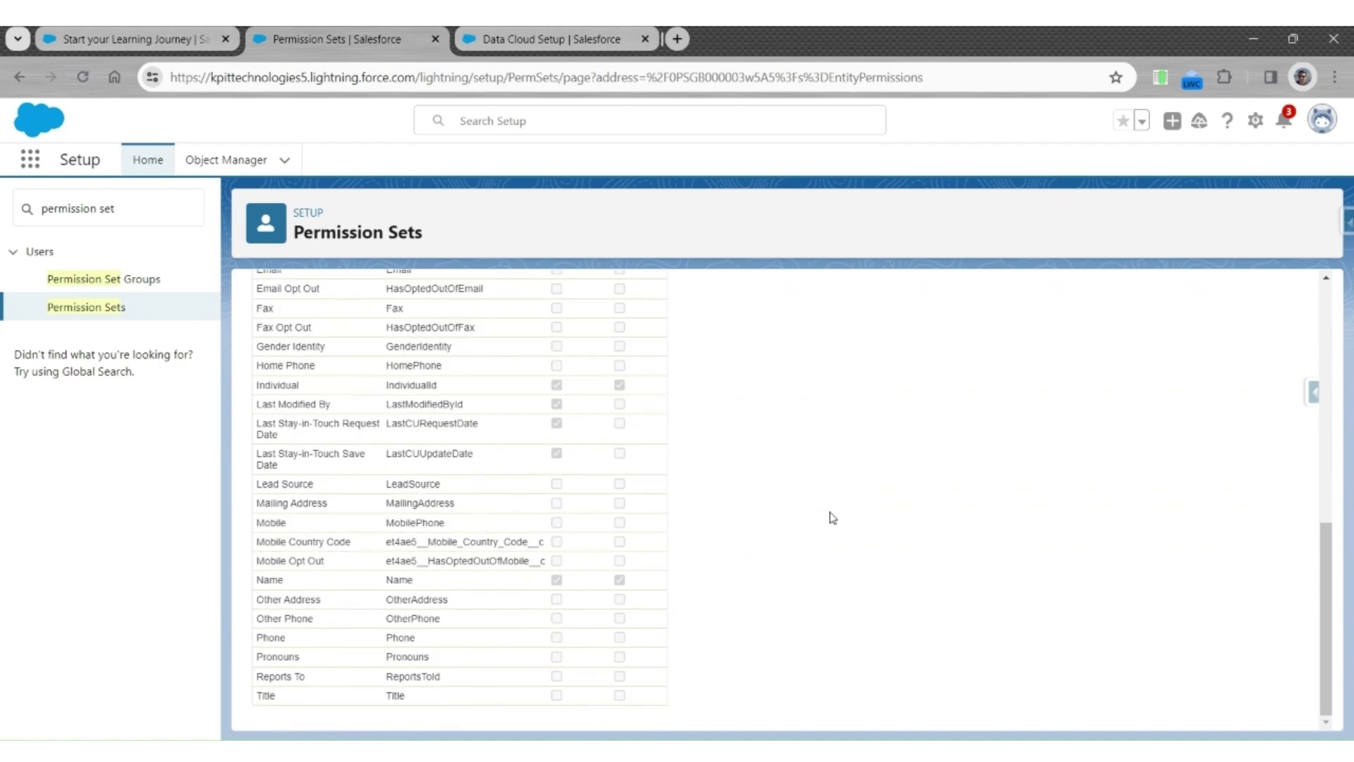
pyautogui.scroll(10, 830, 516)
# Step: Grant Read, View All and Read Access on all Contacts fields, and save
pyautogui.click(587, 403)
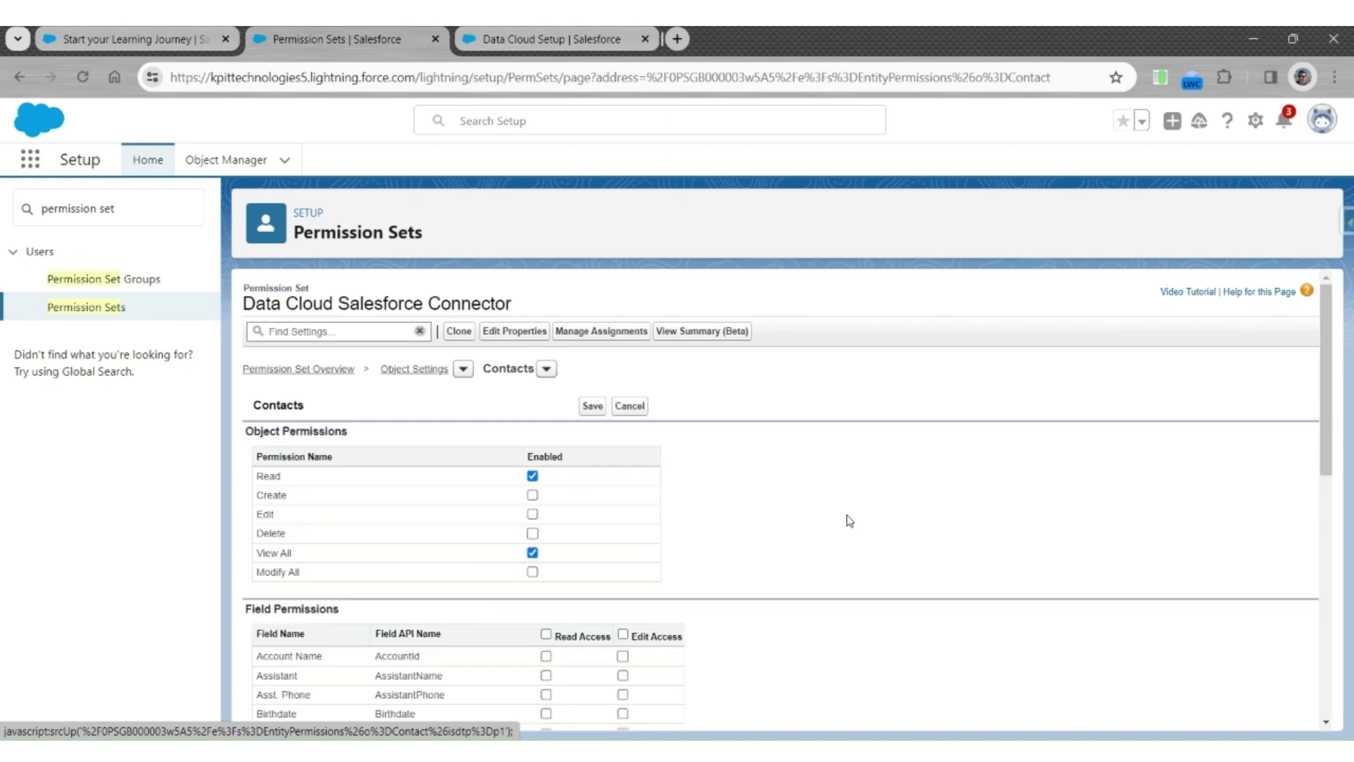
pyautogui.scroll(-4, 747, 520)
pyautogui.click(546, 370)
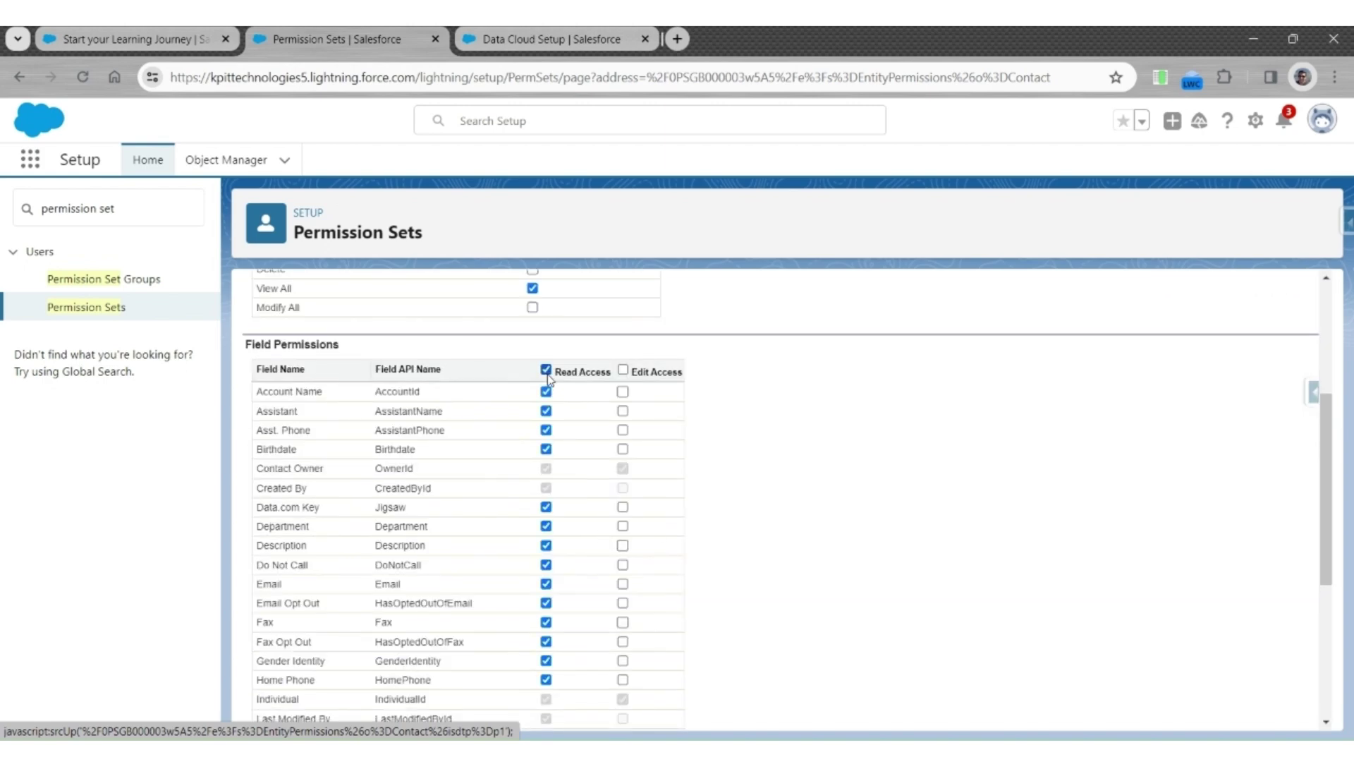
pyautogui.scroll(1, 790, 493)
pyautogui.scroll(3, 795, 495)
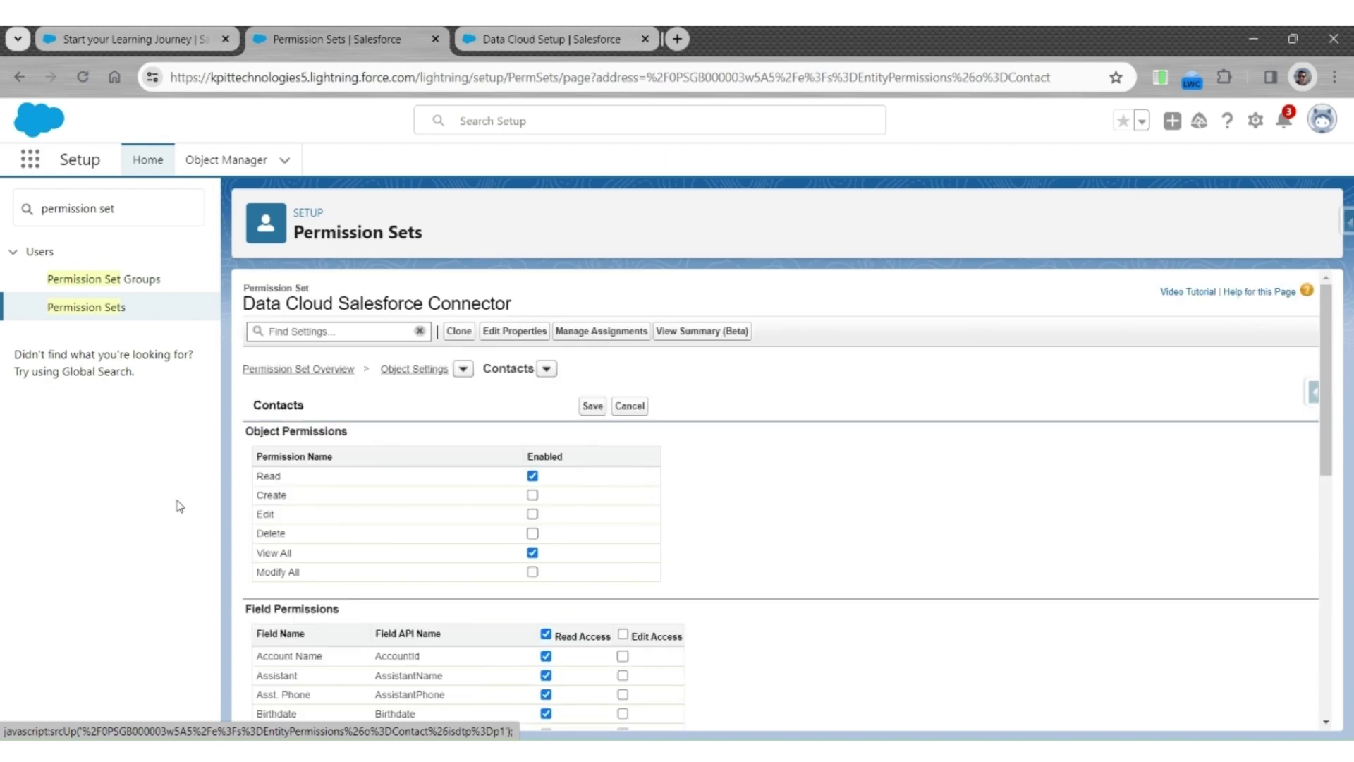
pyautogui.click(593, 407)
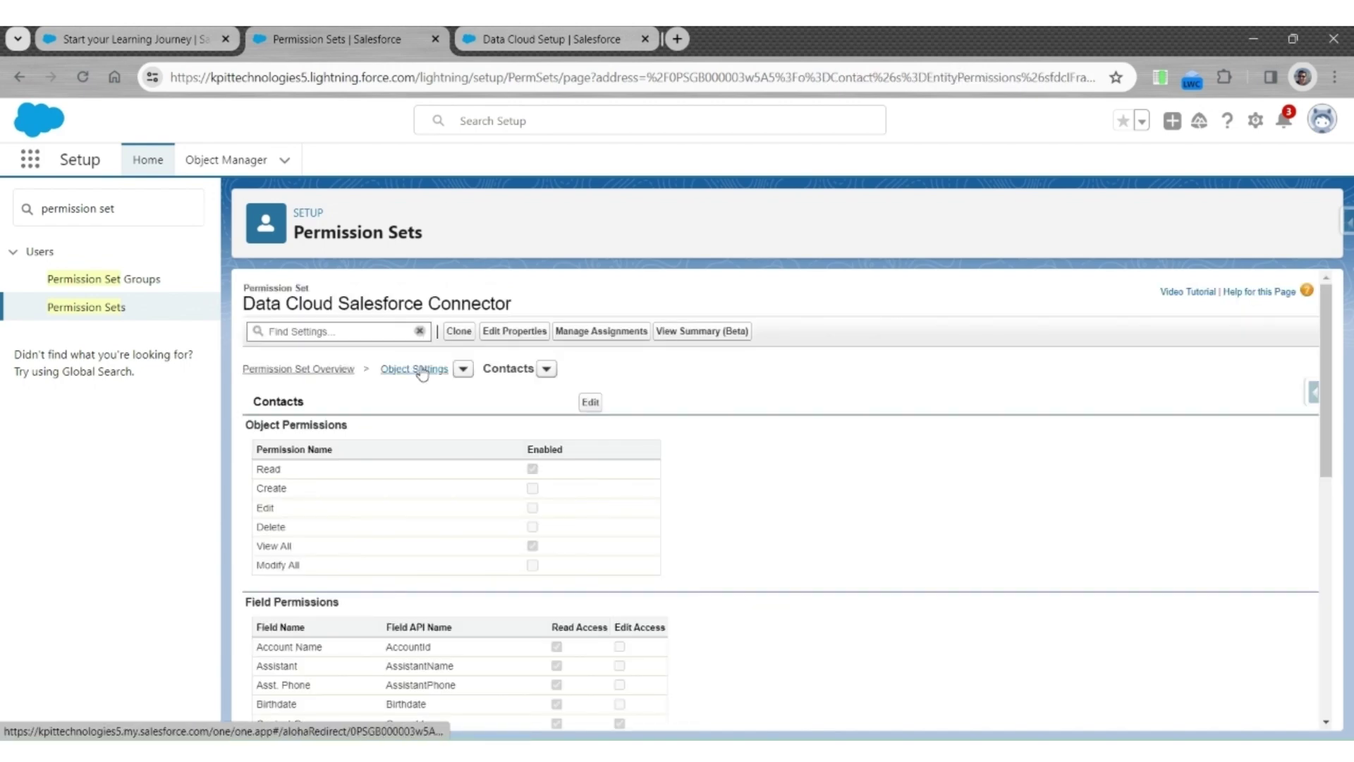
pyautogui.click(420, 370)
# Step: Grant Contact Identifiers Read, View All and Read Access on all fields, and save
pyautogui.click(338, 331)
pyautogui.write('Contac')
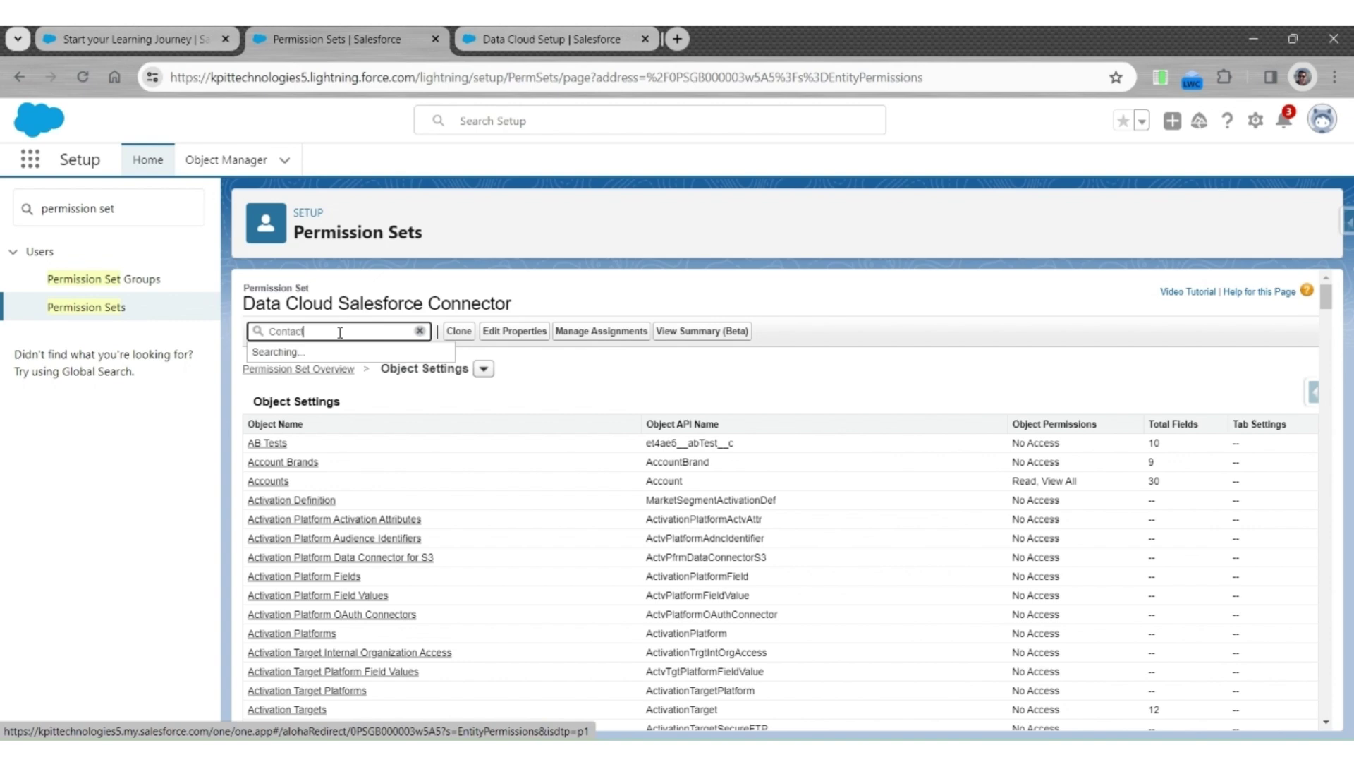
pyautogui.click(295, 368)
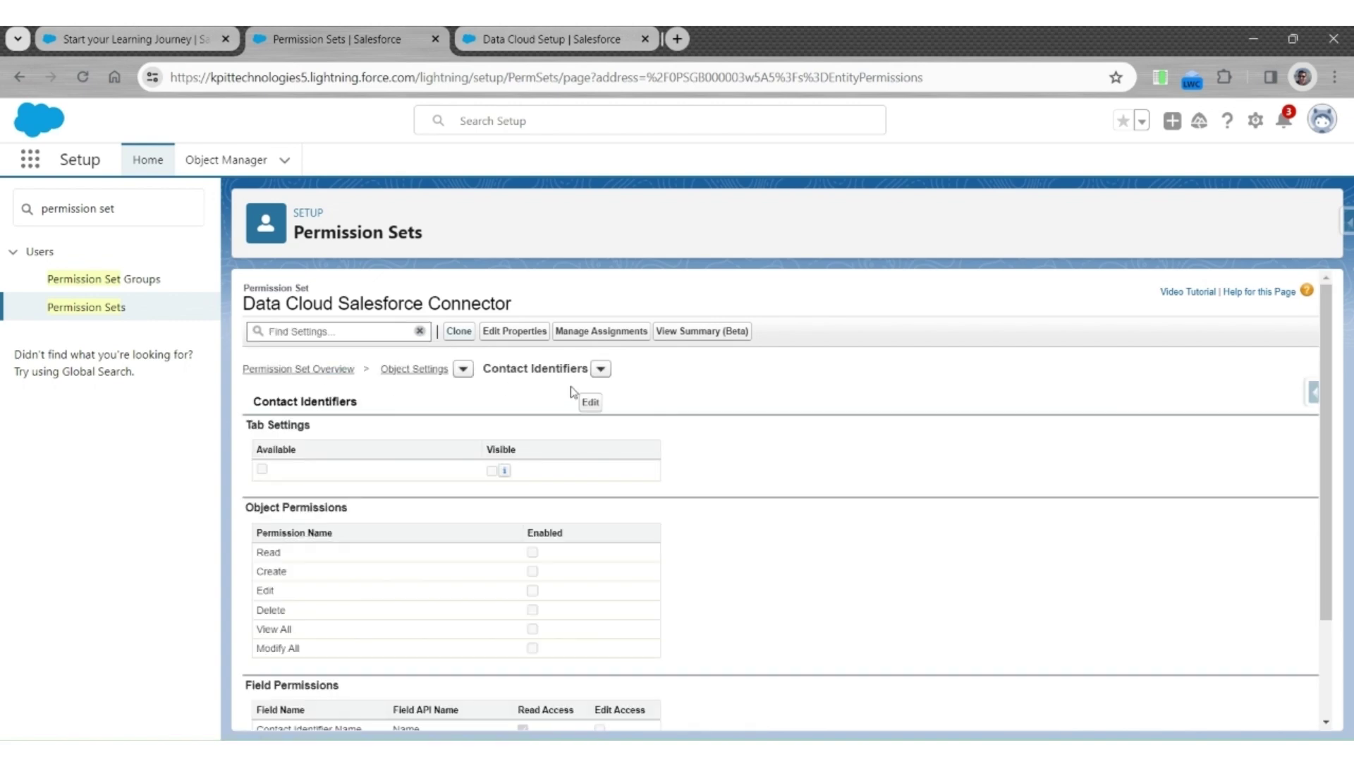
pyautogui.click(589, 401)
pyautogui.scroll(-2, 657, 532)
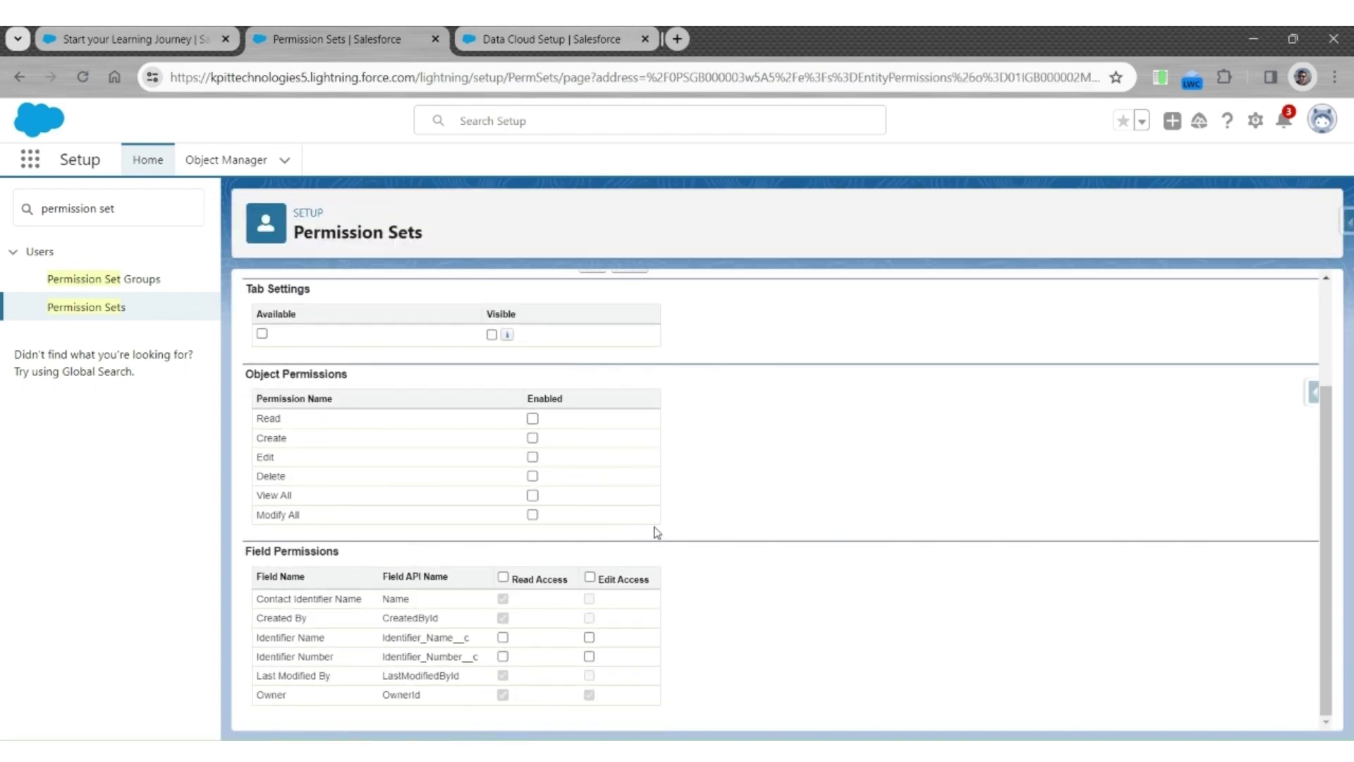
pyautogui.click(533, 495)
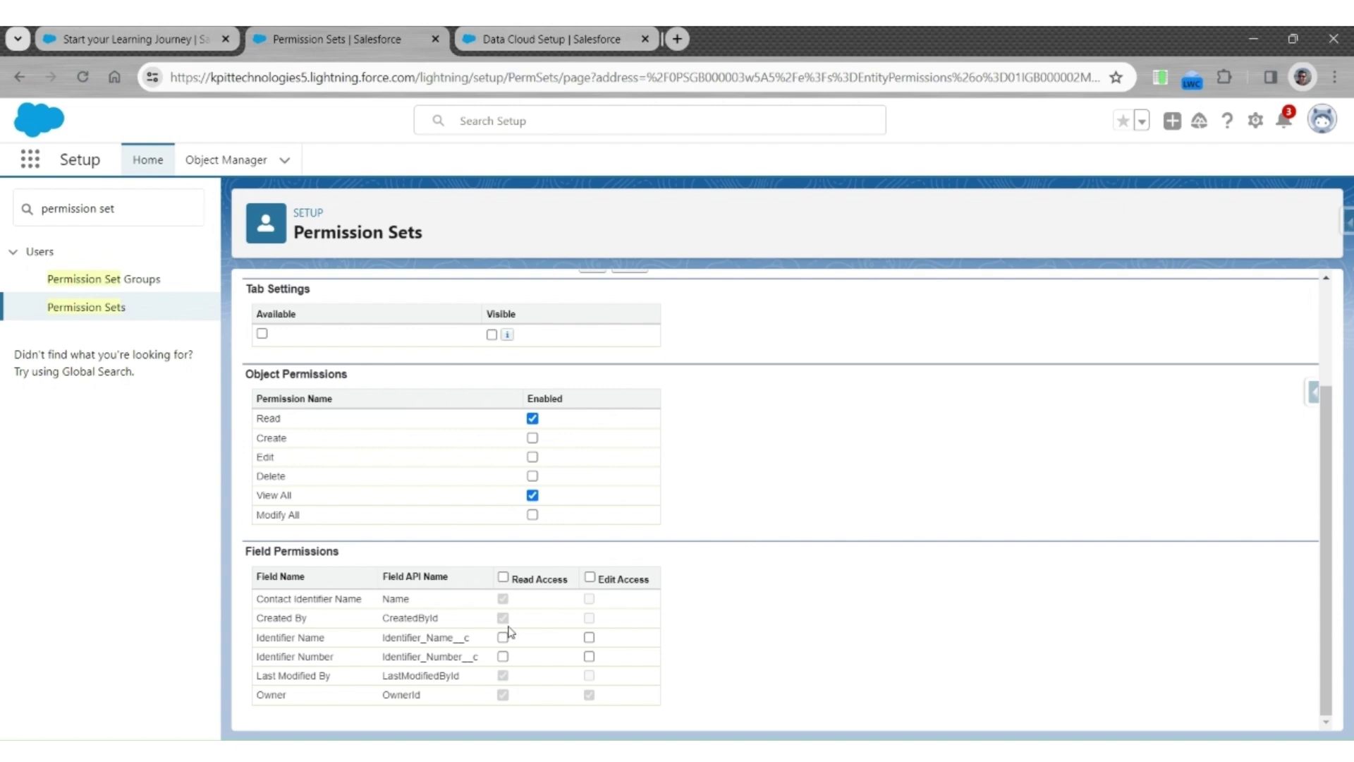
pyautogui.click(503, 577)
pyautogui.scroll(2, 744, 598)
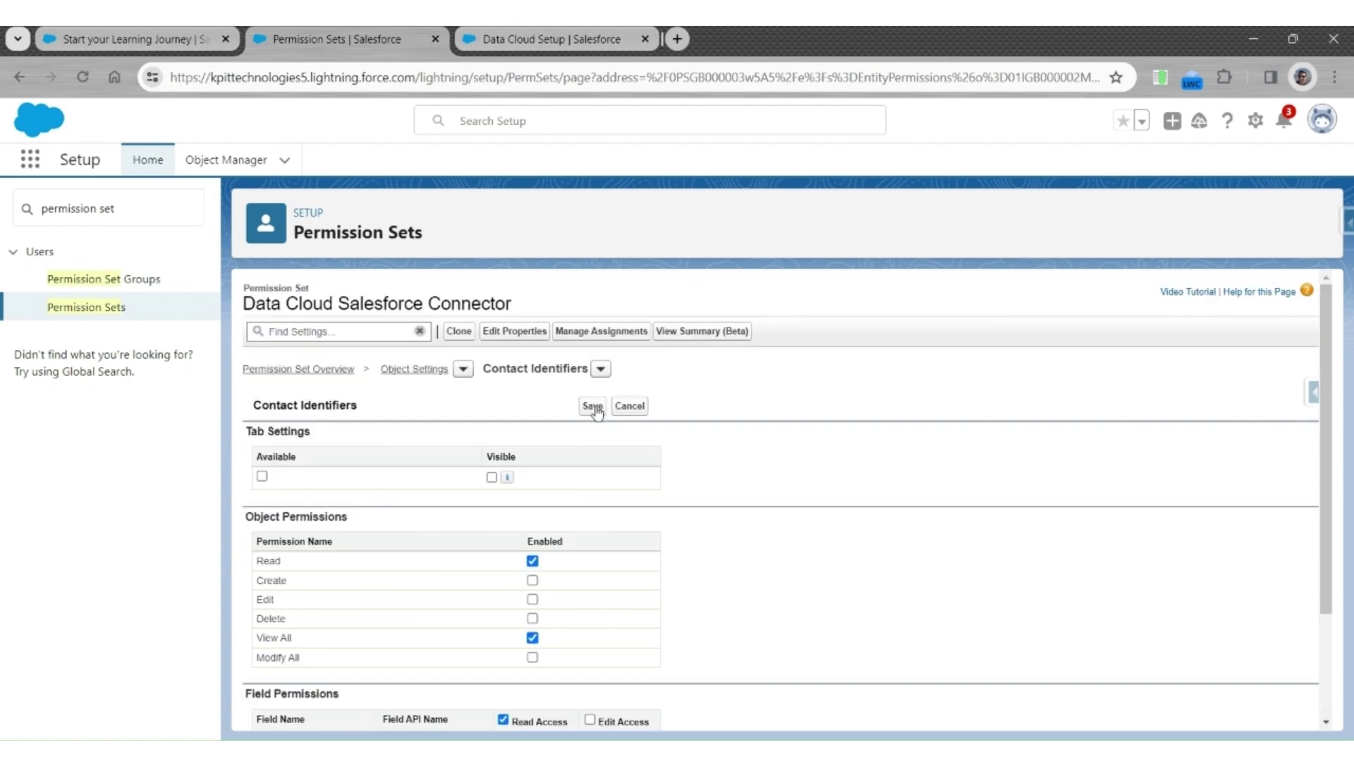
pyautogui.click(592, 403)
pyautogui.click(432, 371)
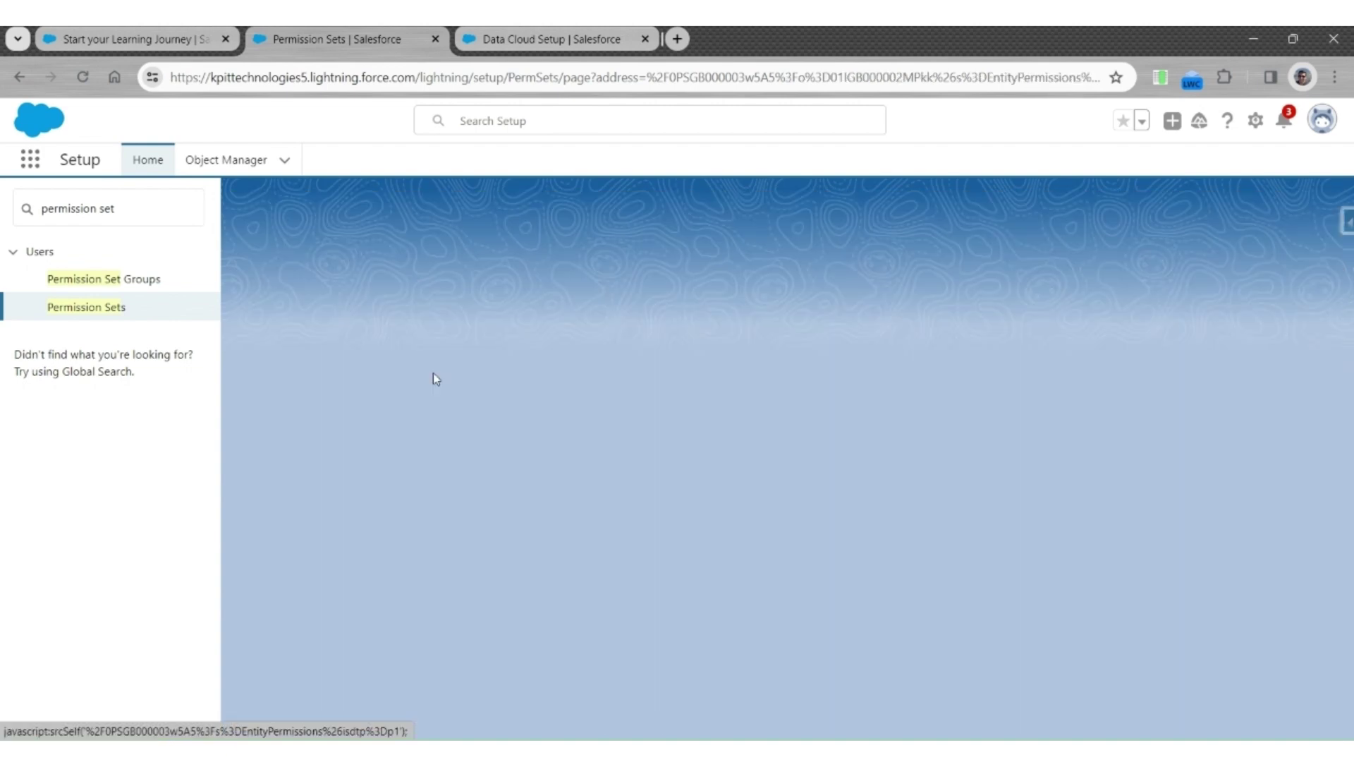
# Step: Grant Parking Spaces Read, View All and Read Access on all fields, and save
pyautogui.click(353, 332)
pyautogui.write('Parking Space')
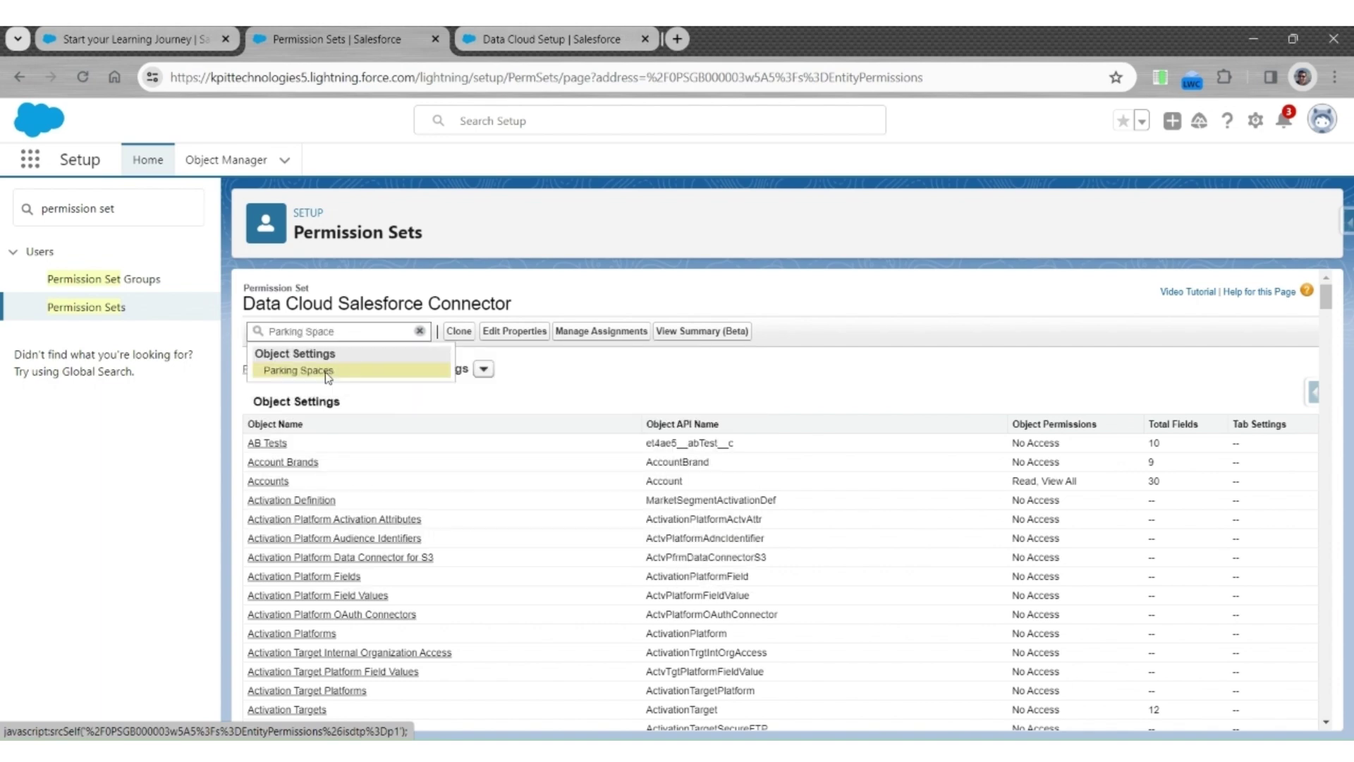
pyautogui.click(297, 369)
pyautogui.click(591, 403)
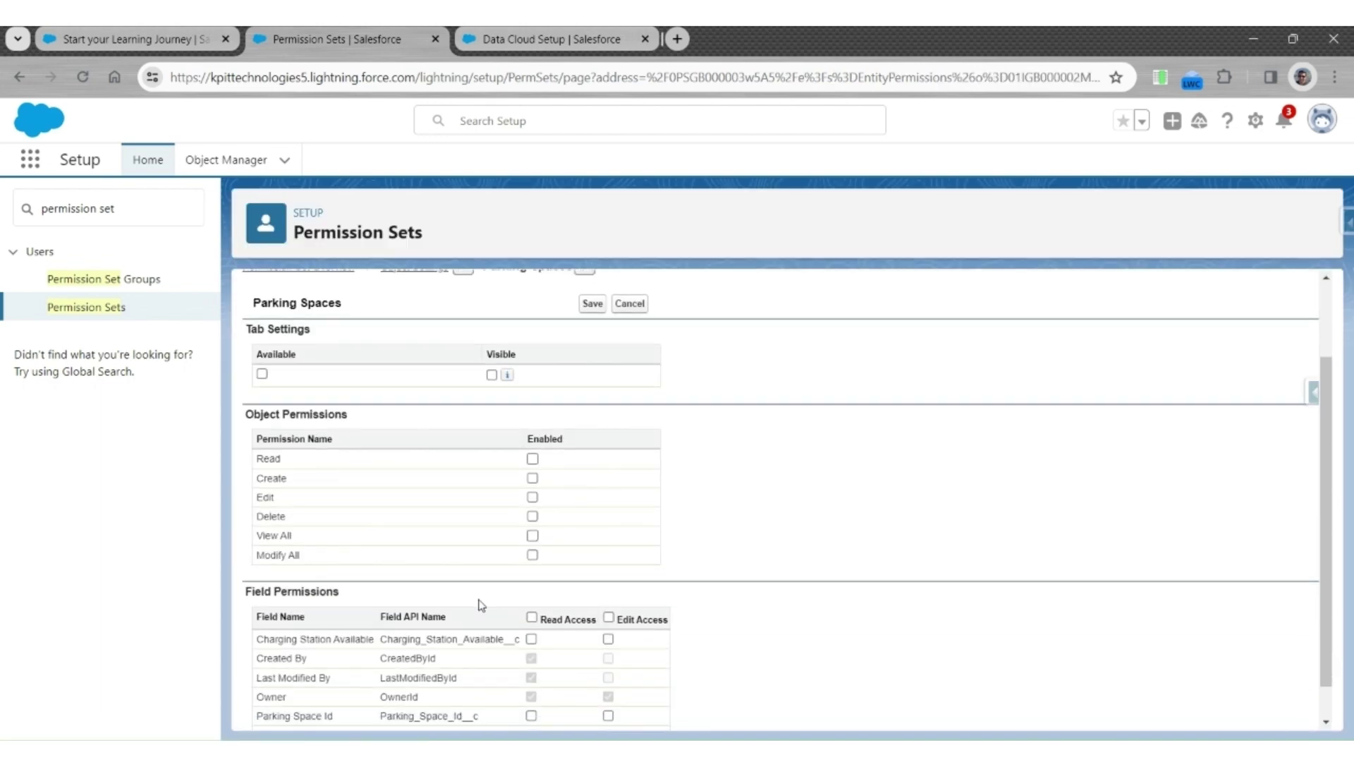
pyautogui.scroll(-2, 559, 505)
pyautogui.click(533, 496)
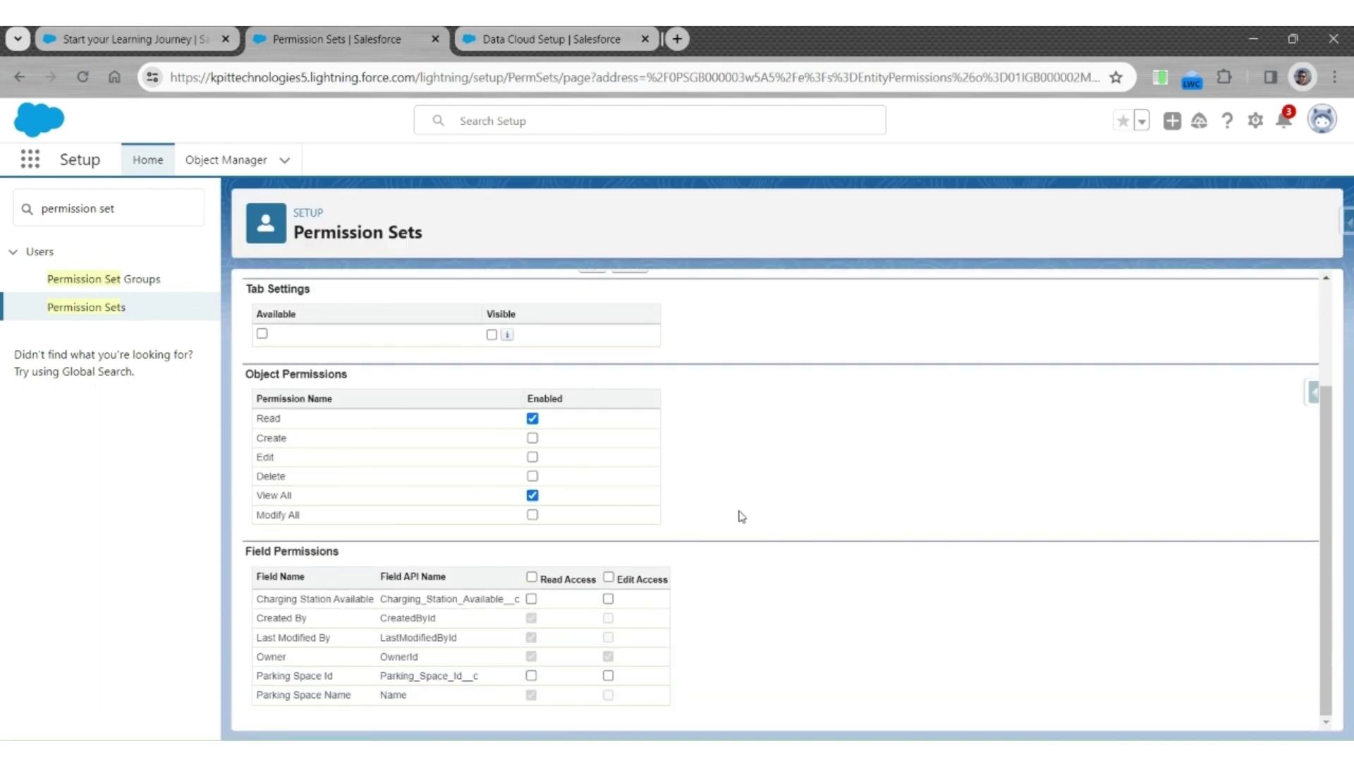
pyautogui.click(531, 577)
pyautogui.scroll(1, 823, 625)
pyautogui.scroll(1, 823, 625)
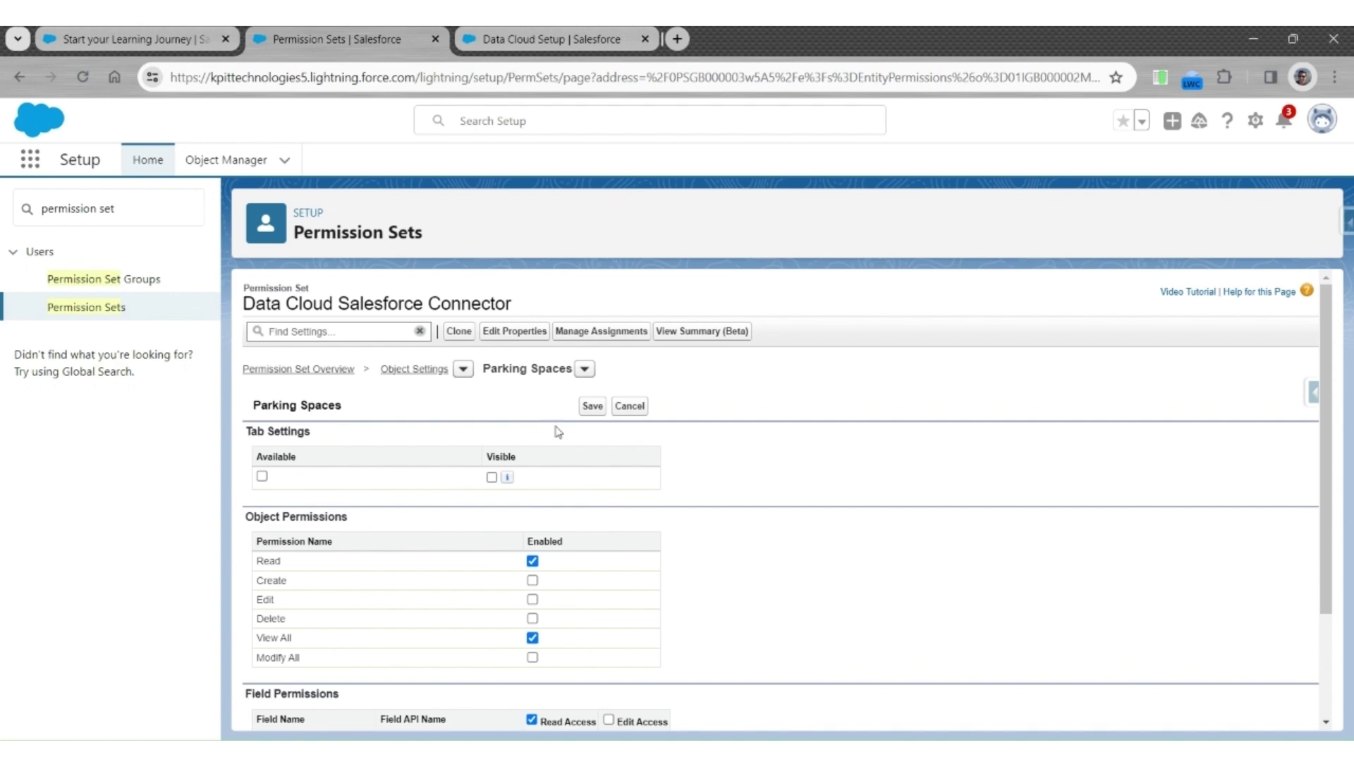
pyautogui.click(592, 403)
pyautogui.click(429, 372)
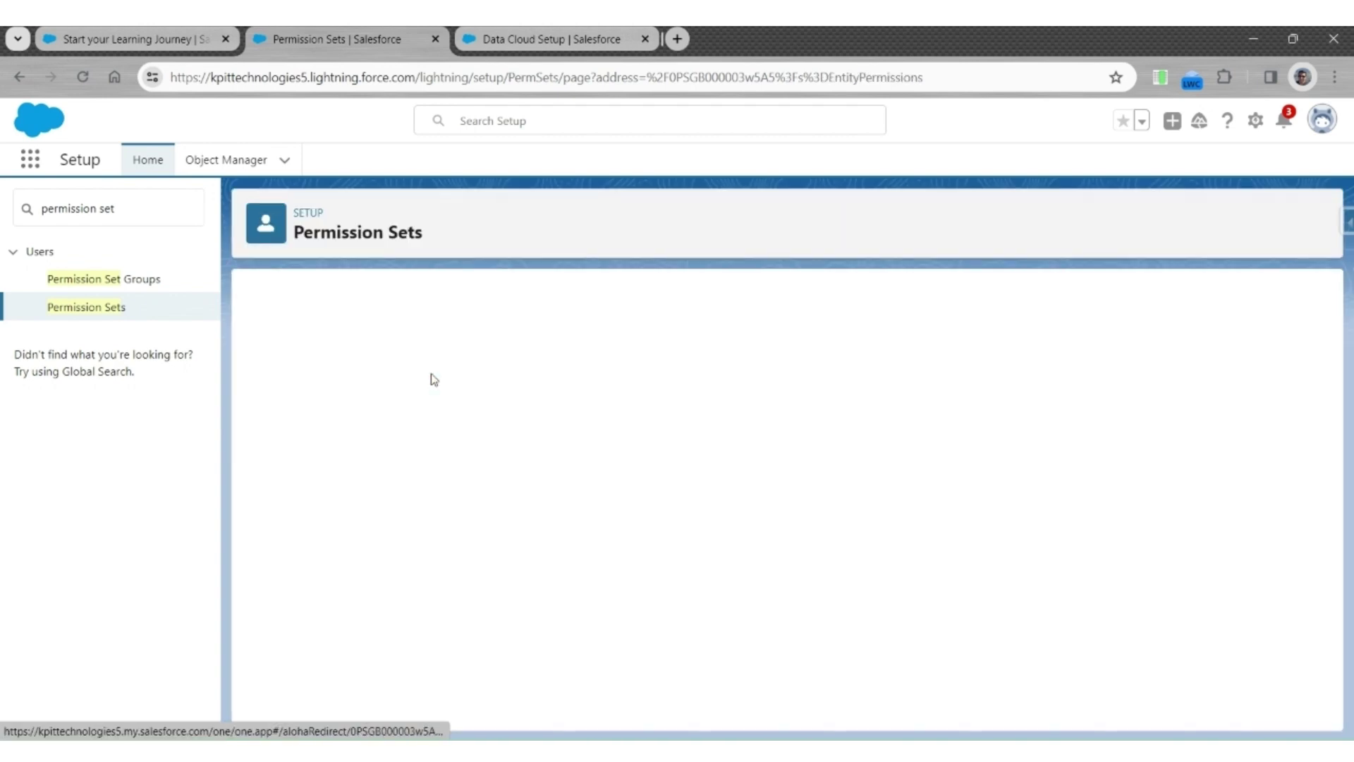
# Step: Grant Parking Reservations Read, View All and Read Access on all fields, and save
pyautogui.write('Parking Res')
pyautogui.click(348, 372)
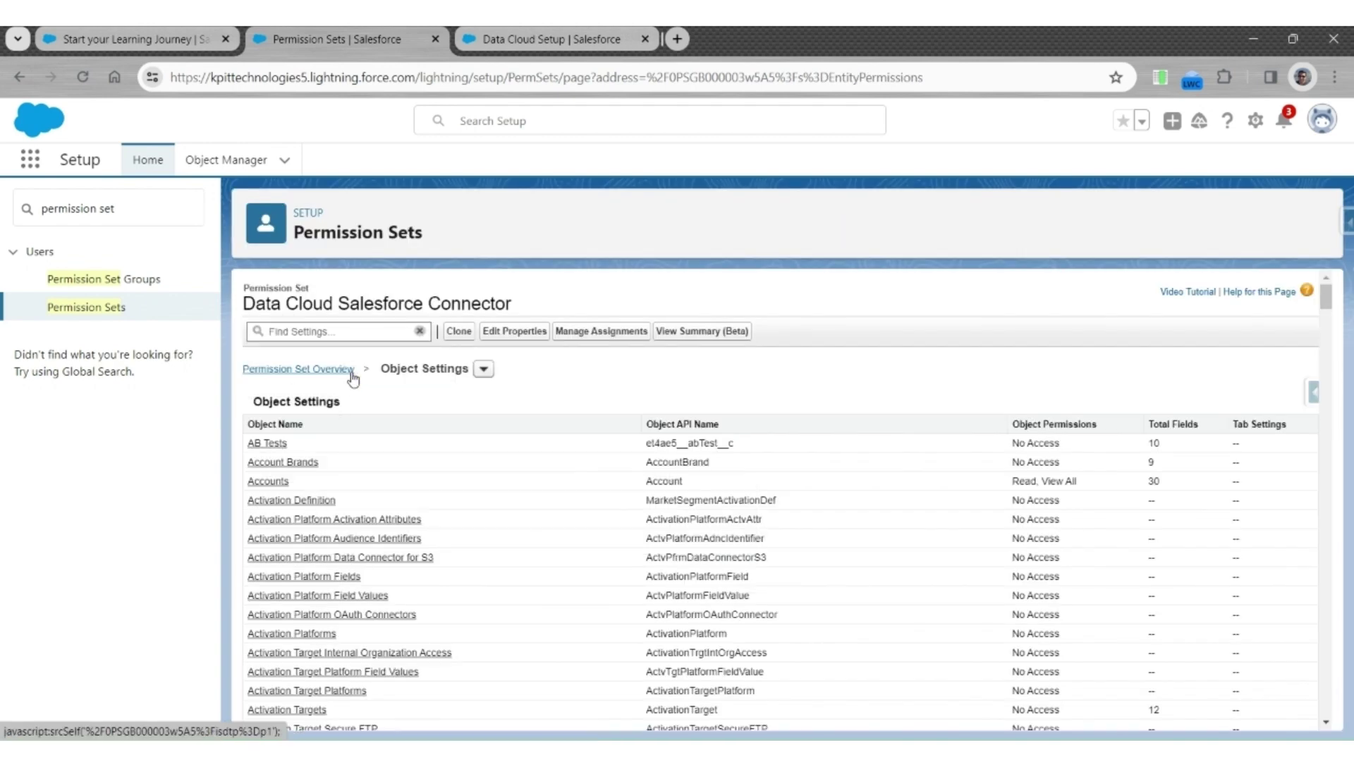
pyautogui.click(590, 402)
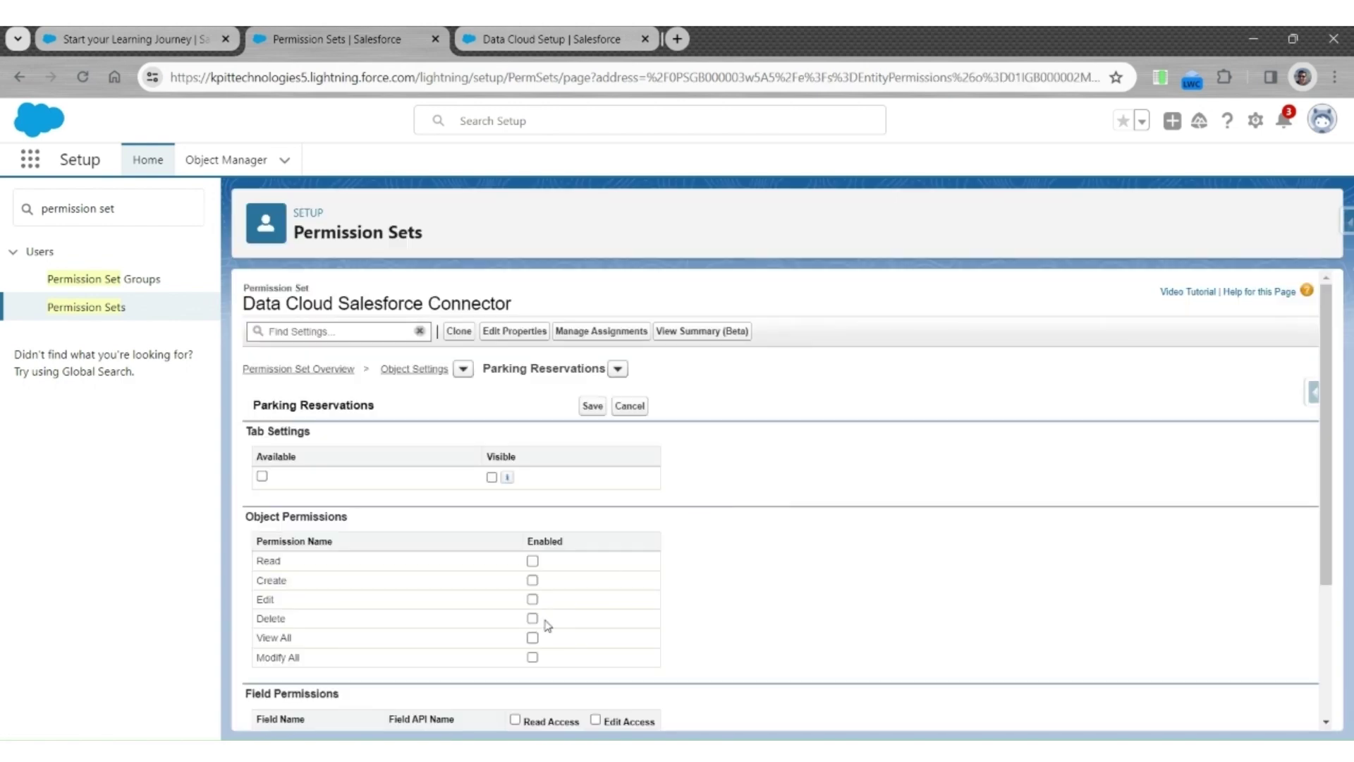
pyautogui.click(533, 638)
pyautogui.scroll(-3, 780, 612)
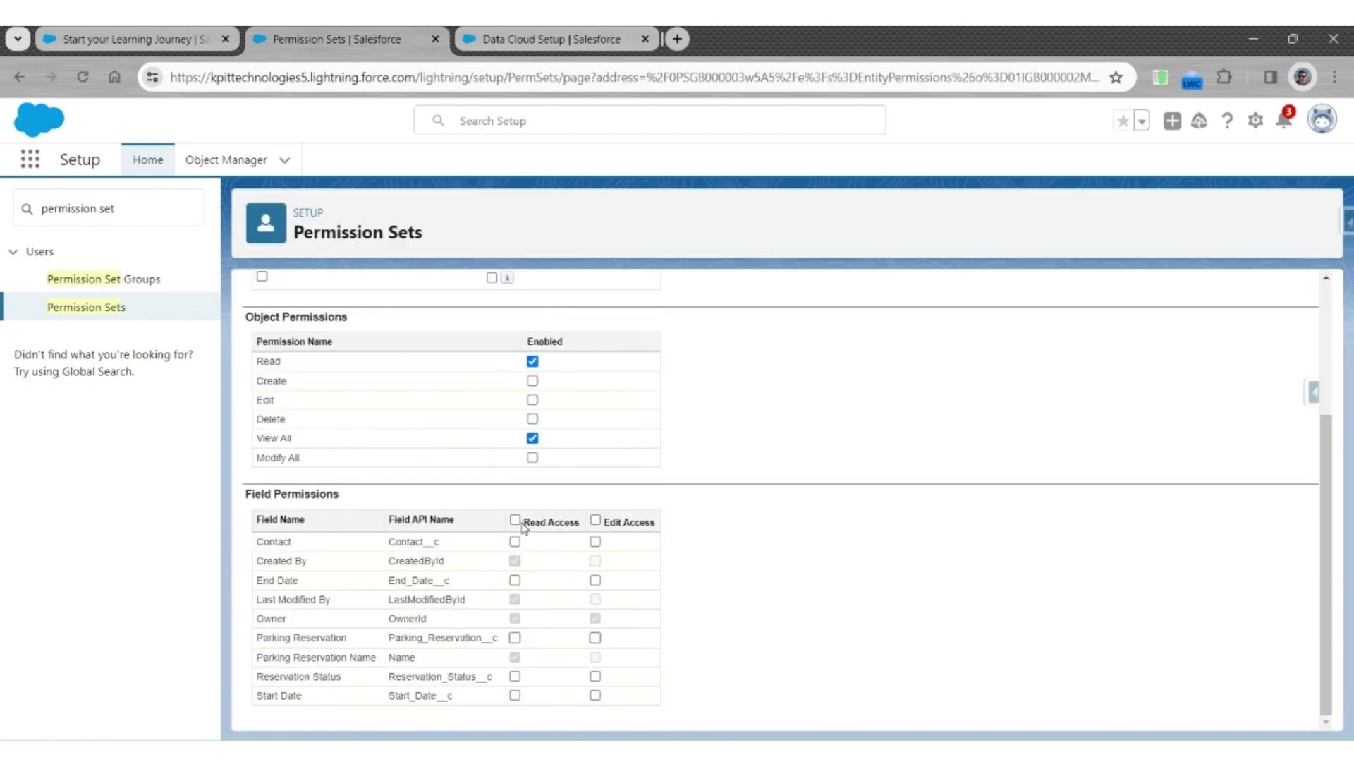
pyautogui.click(516, 521)
pyautogui.scroll(5, 804, 559)
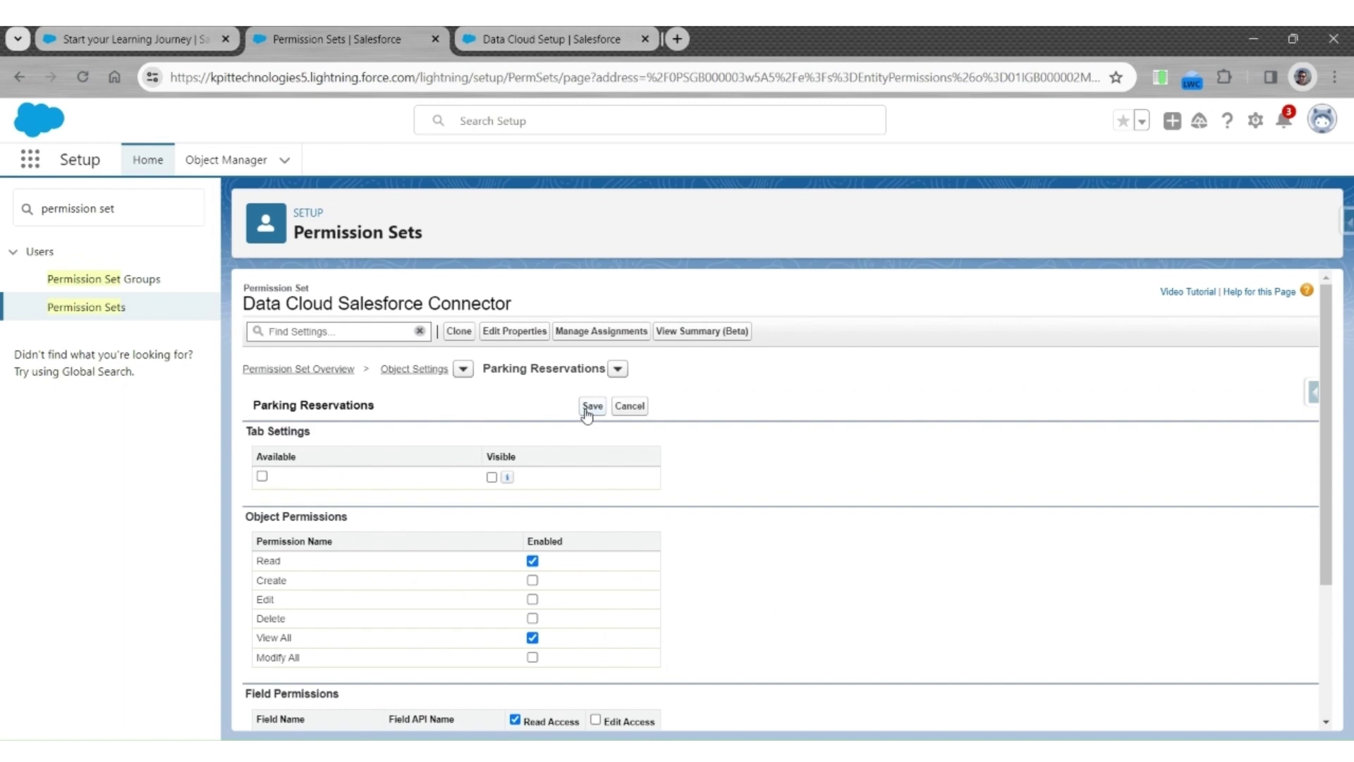
pyautogui.click(587, 409)
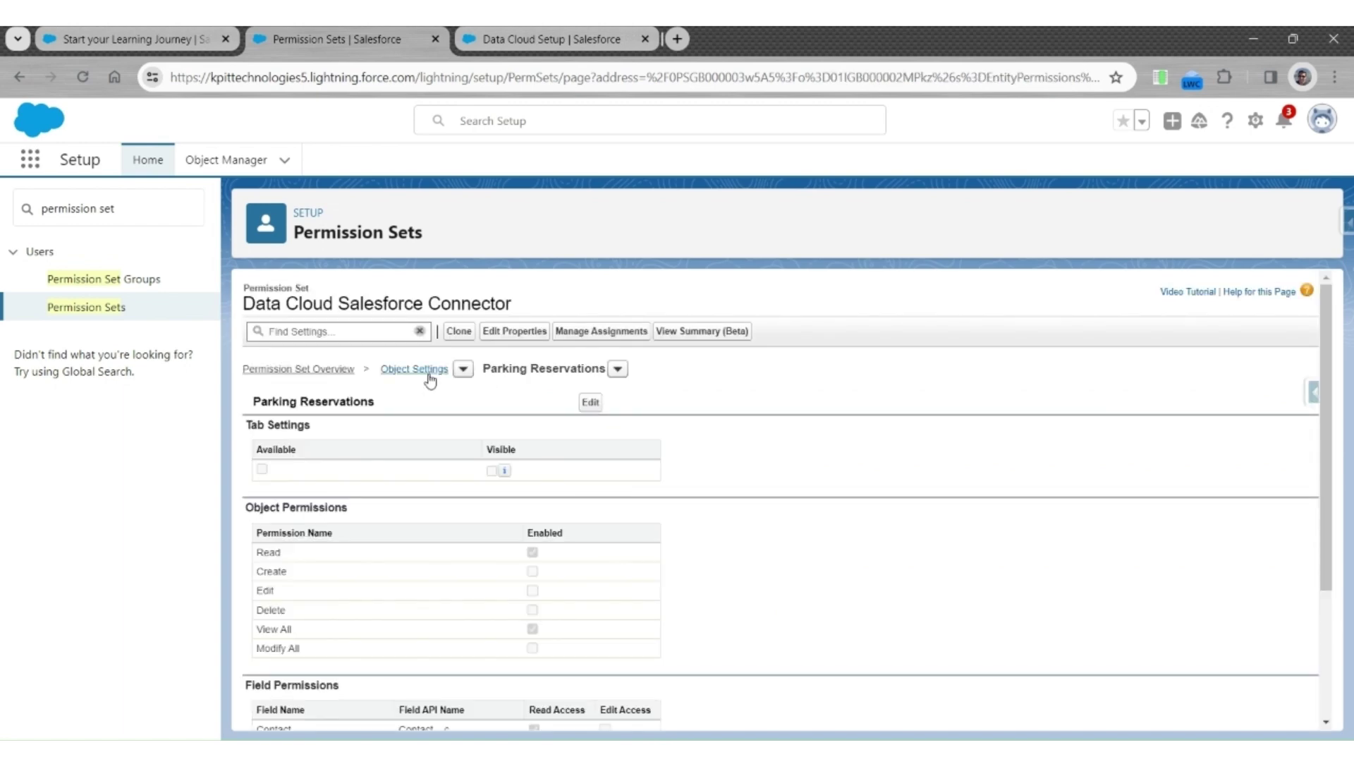
pyautogui.click(429, 379)
# Step: Grant Cases Read, View All and Read Access on all fields, and save
pyautogui.click(332, 330)
pyautogui.write('Case')
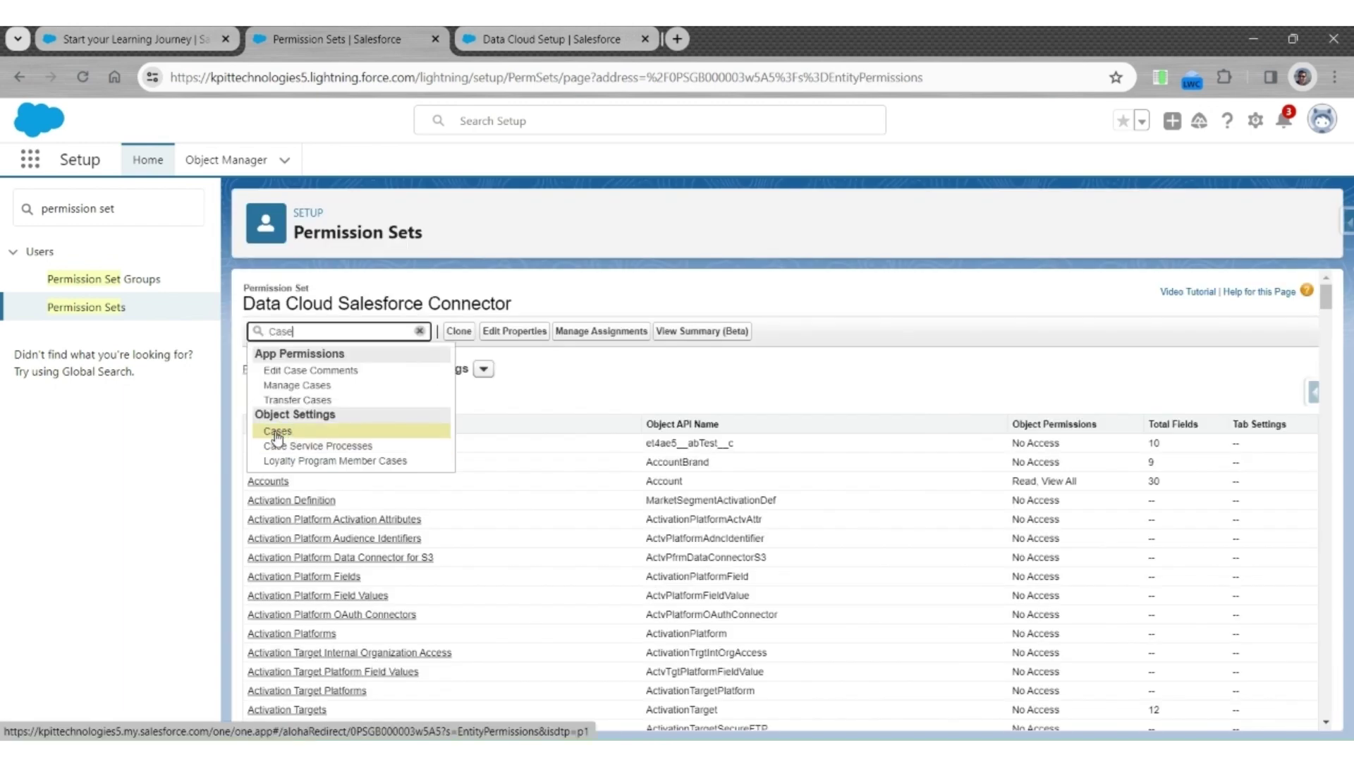
pyautogui.click(278, 431)
pyautogui.click(591, 401)
pyautogui.scroll(-5, 519, 369)
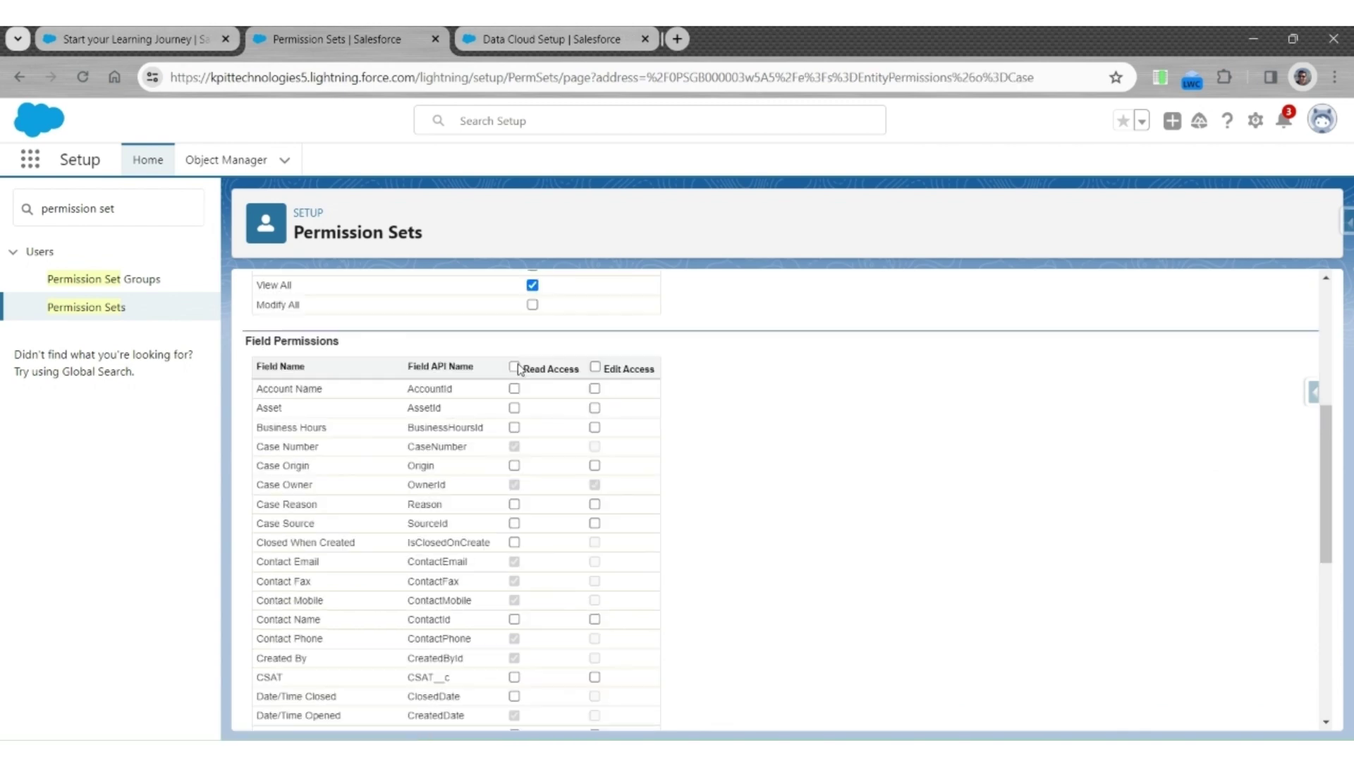
pyautogui.click(515, 366)
pyautogui.scroll(-6, 862, 581)
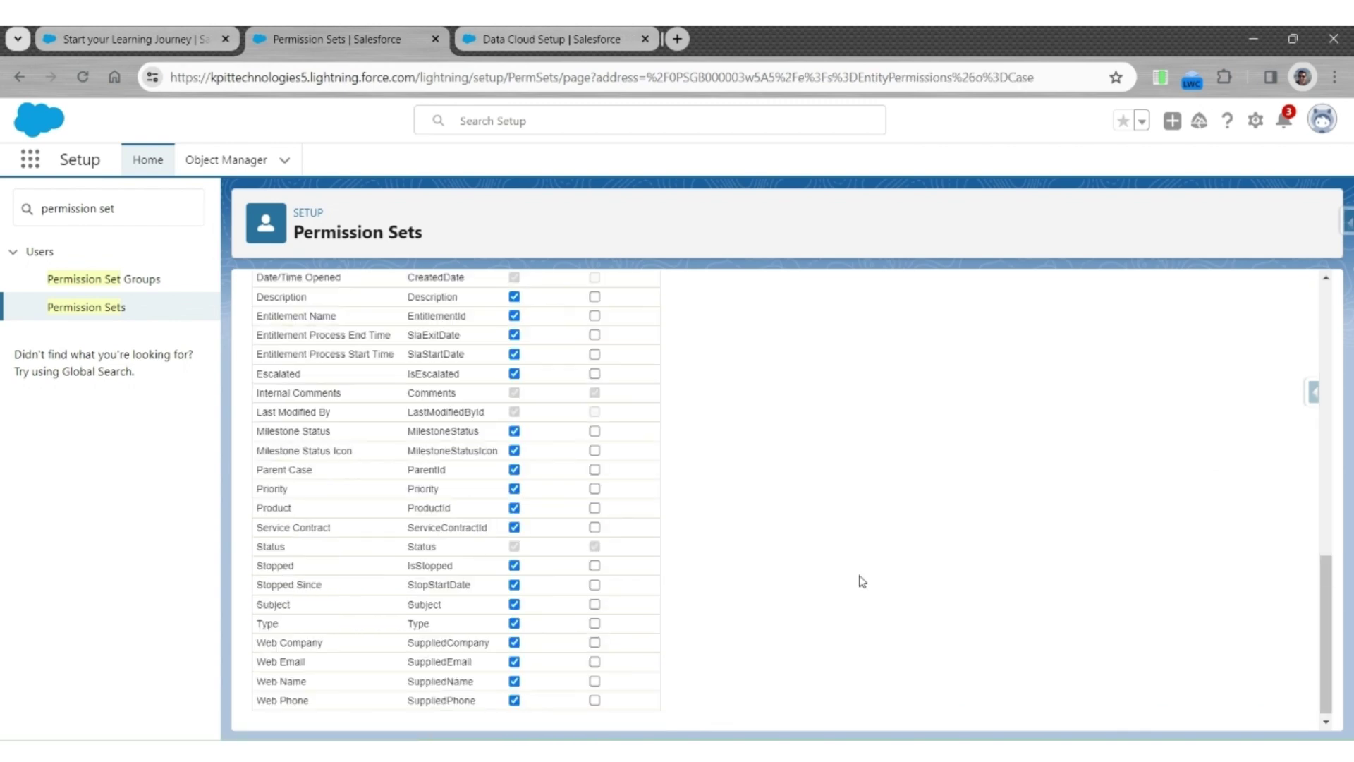
pyautogui.scroll(10, 812, 592)
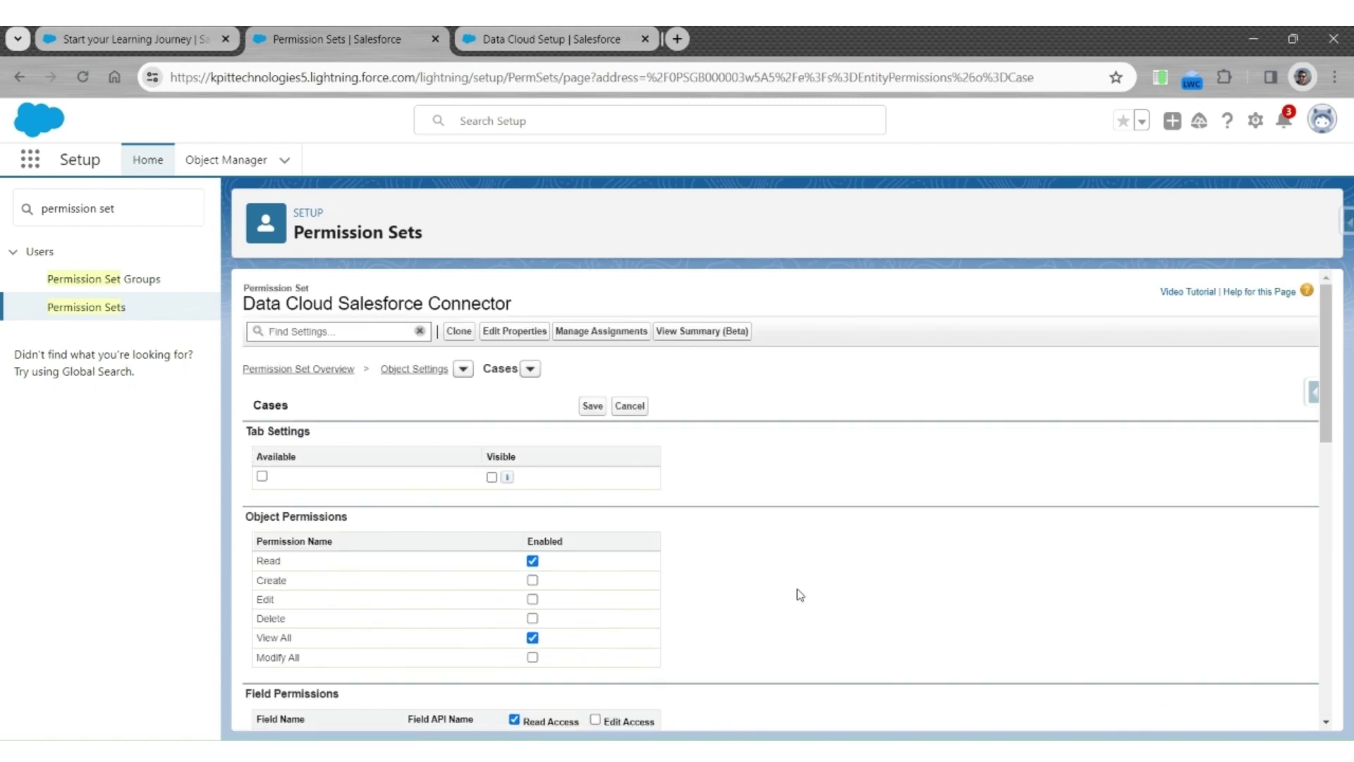
pyautogui.click(592, 406)
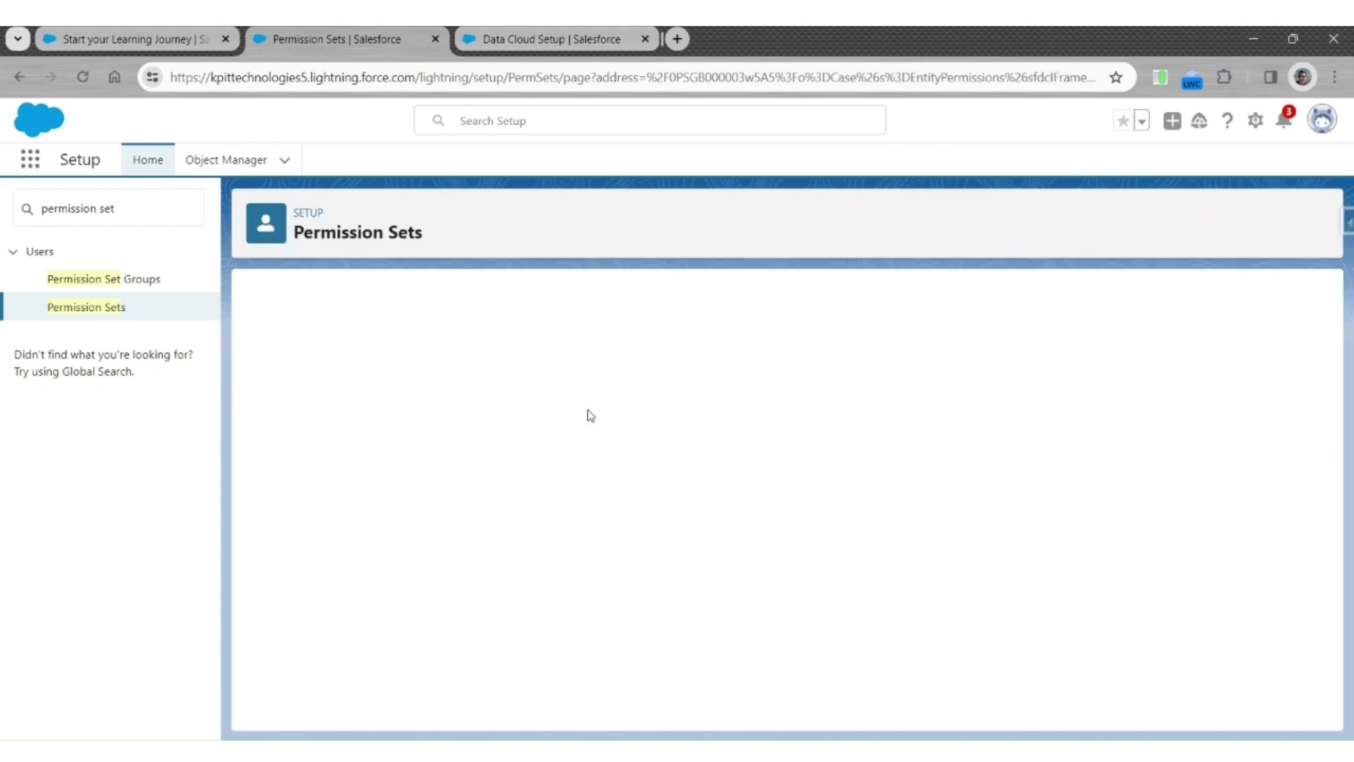